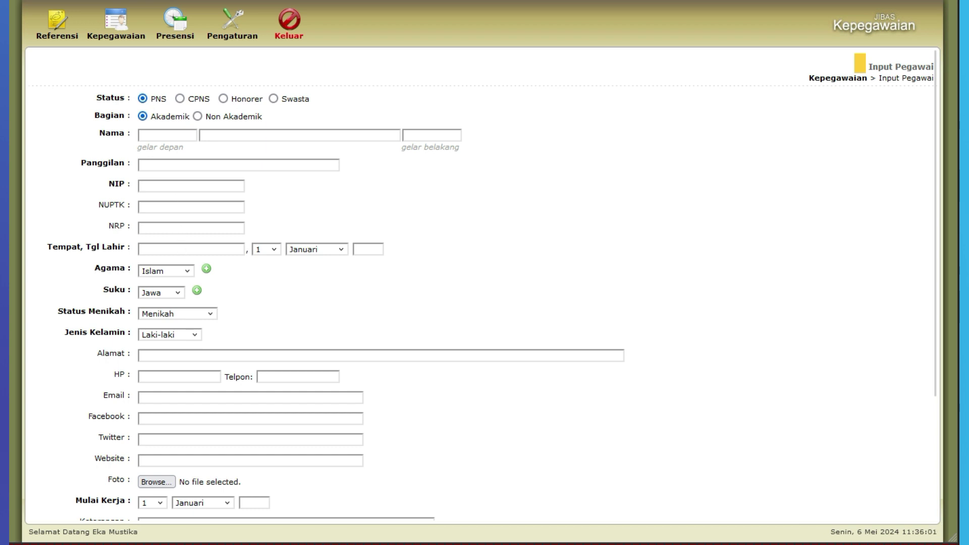
scroll(218, 268, down, 3)
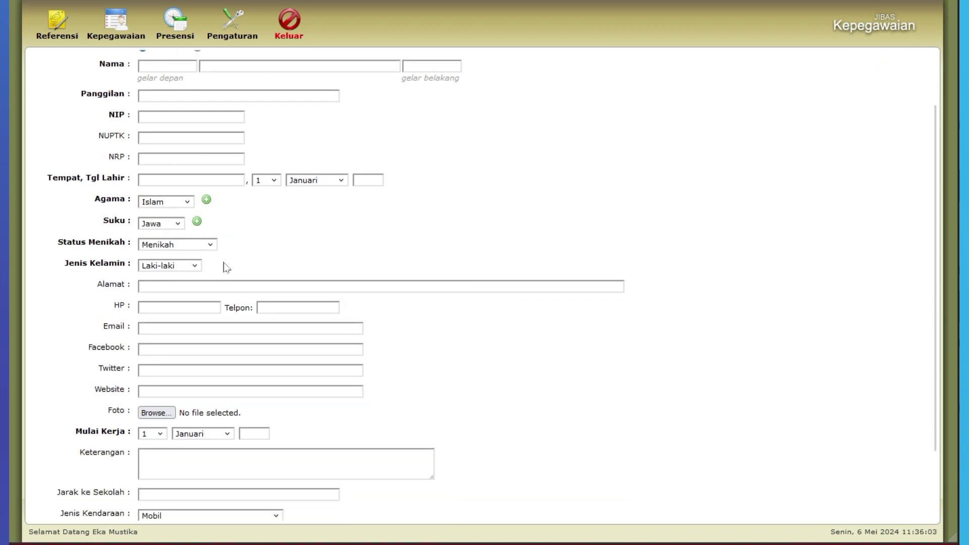
scroll(484, 282, down, 3)
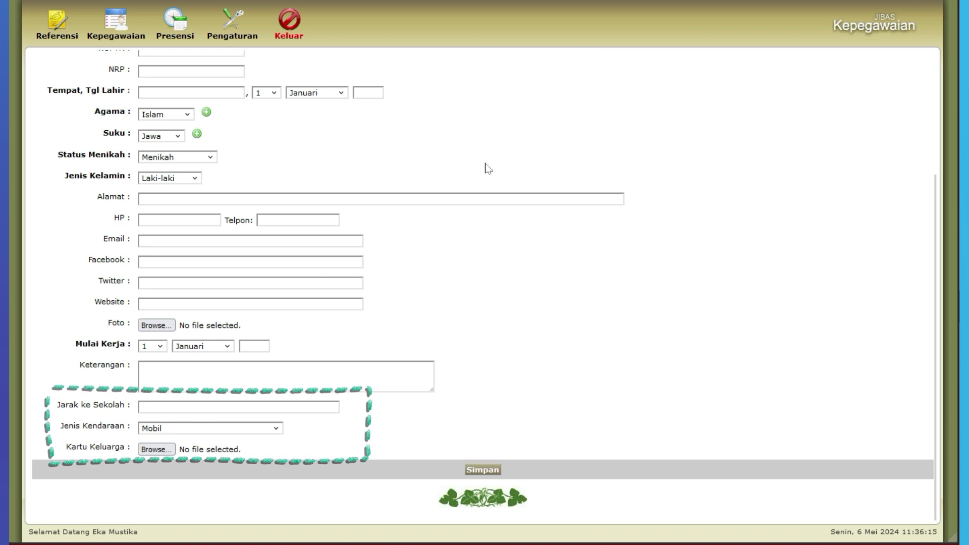
scroll(488, 168, up, 3)
scroll(484, 167, up, 1)
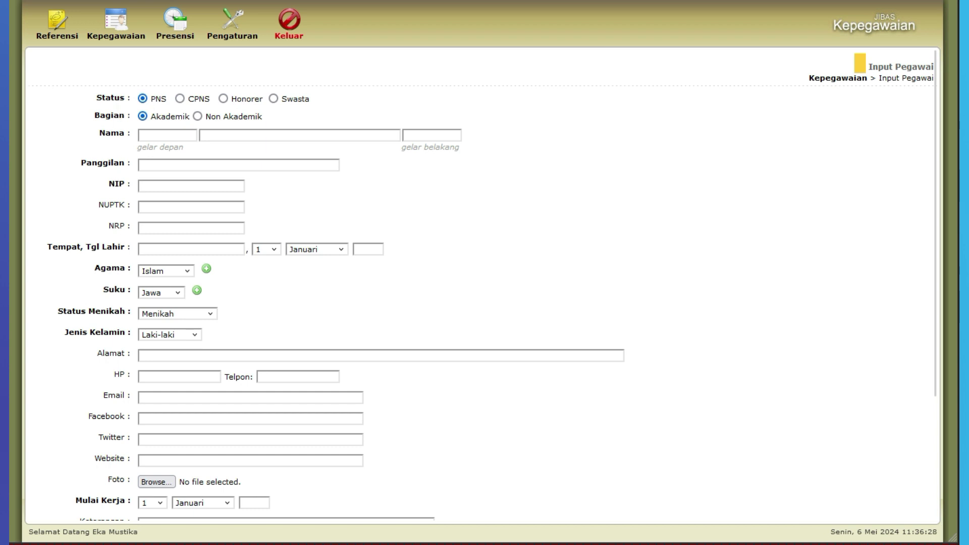
scroll(556, 184, down, 2)
- Review the employee's name, title, nickname and ID number fields on the Input Pegawai form
scroll(550, 166, up, 2)
click(211, 134)
click(212, 186)
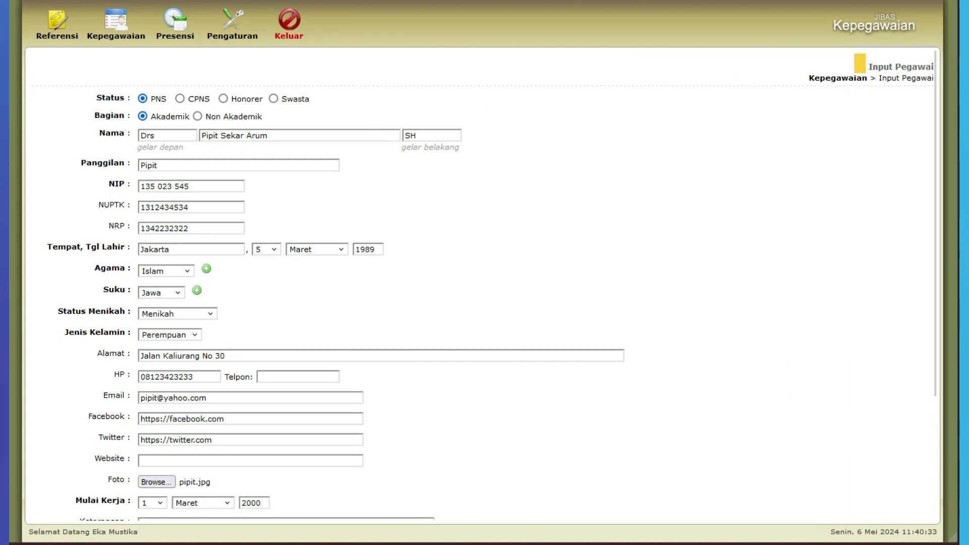
click(280, 134)
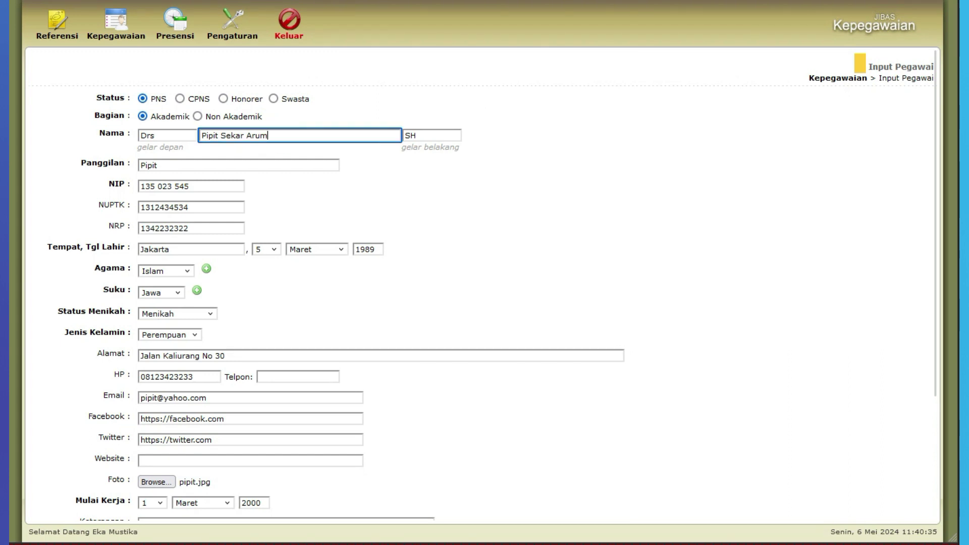
click(281, 136)
click(179, 135)
click(183, 165)
triple_click(201, 186)
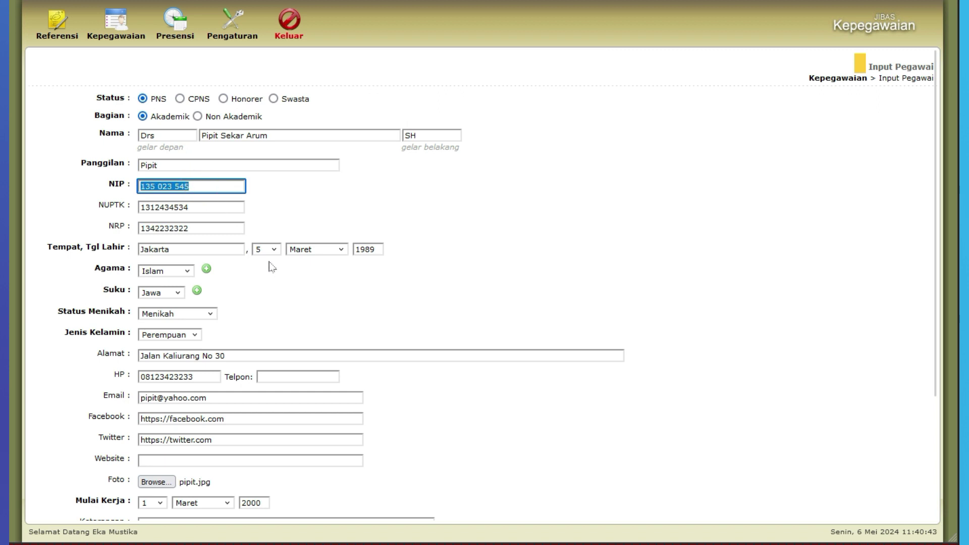
scroll(475, 256, down, 3)
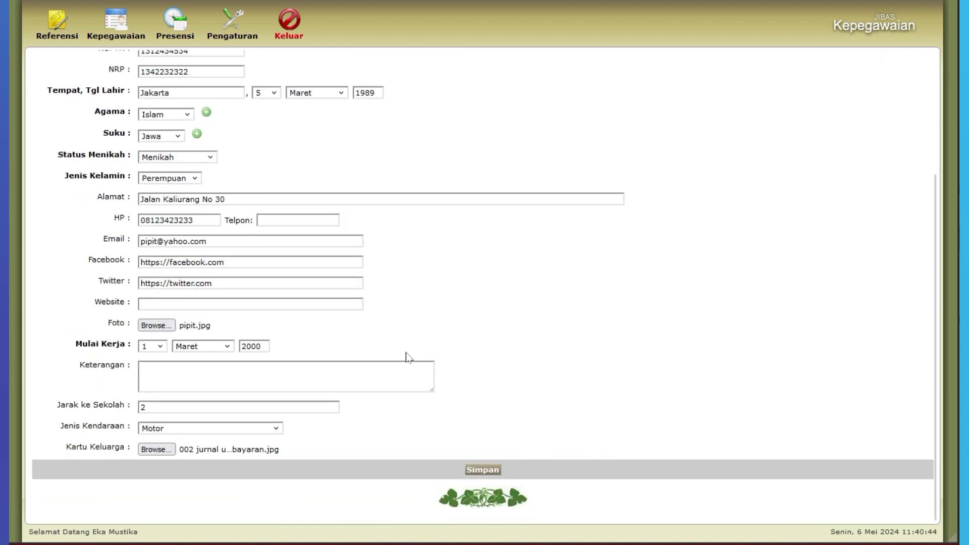
- Save the new employee record and acknowledge the 'Data telah tersimpan' confirmation
click(475, 477)
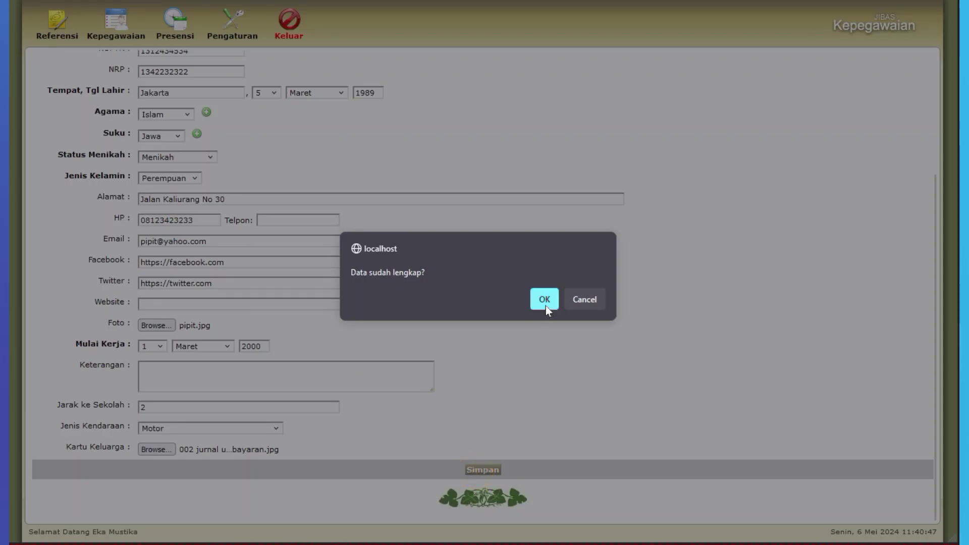
click(544, 301)
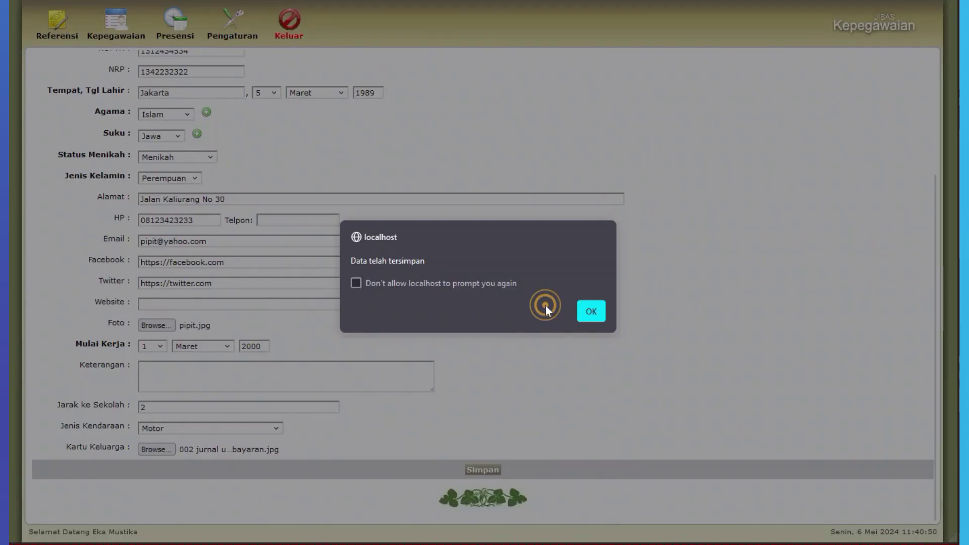
click(592, 316)
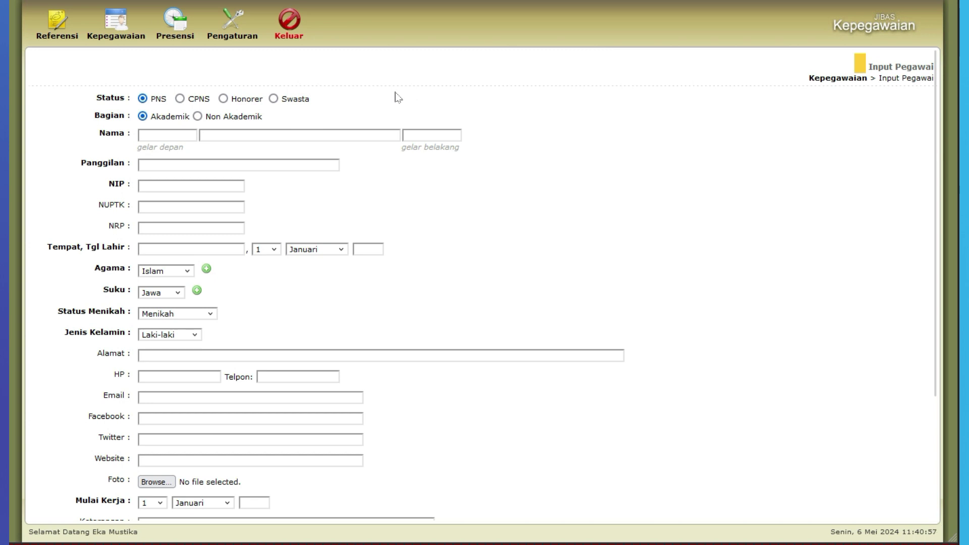
- Search Cari Pegawai by the name 'pi' and open the matching employee's record
click(121, 32)
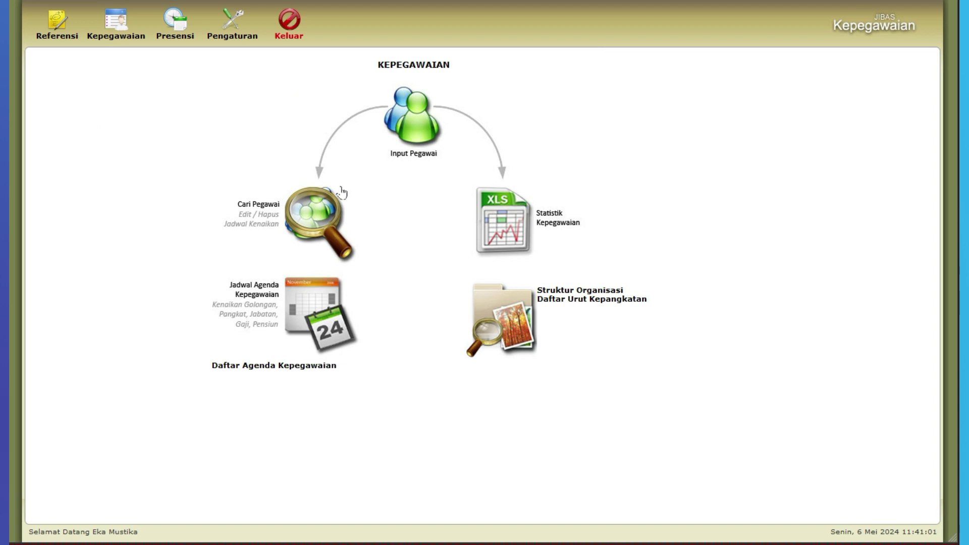
click(314, 211)
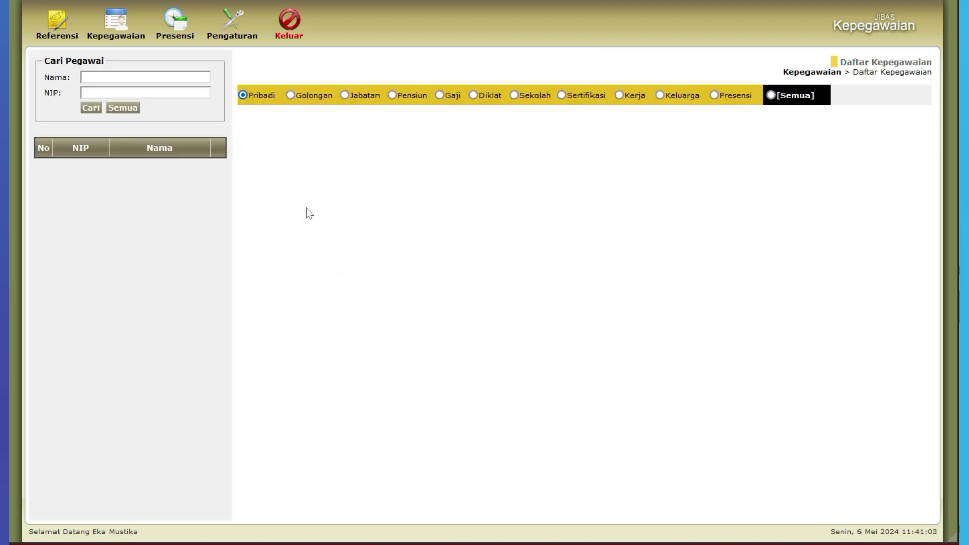
click(124, 76)
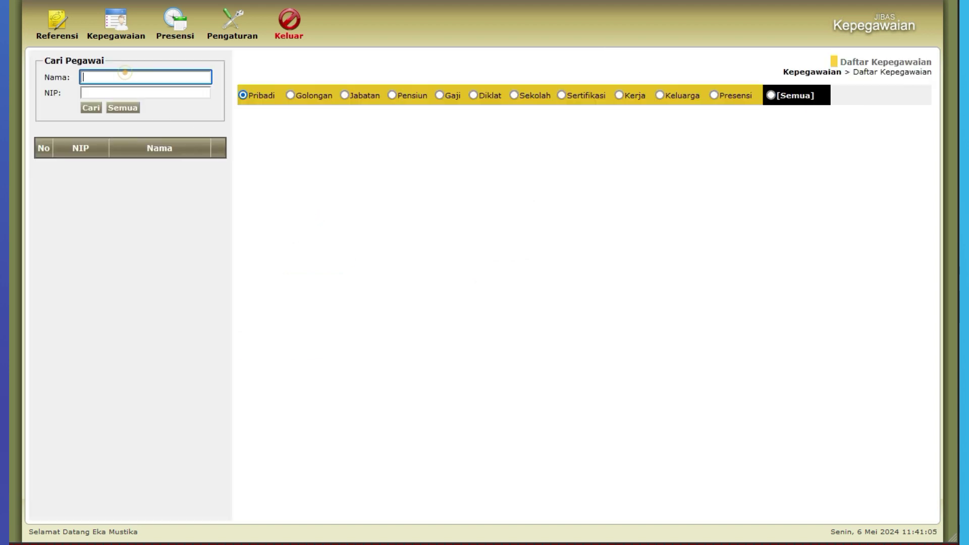
text(pipit)
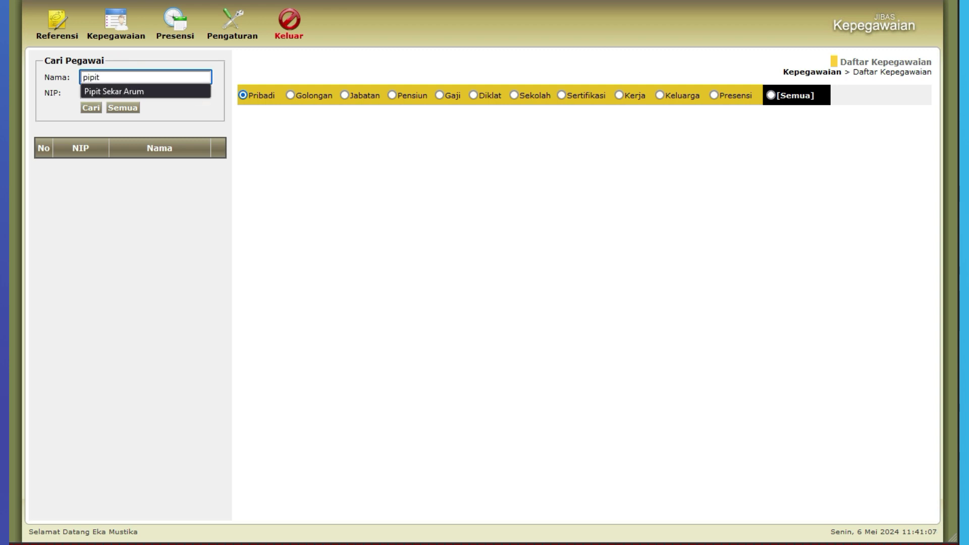
click(92, 108)
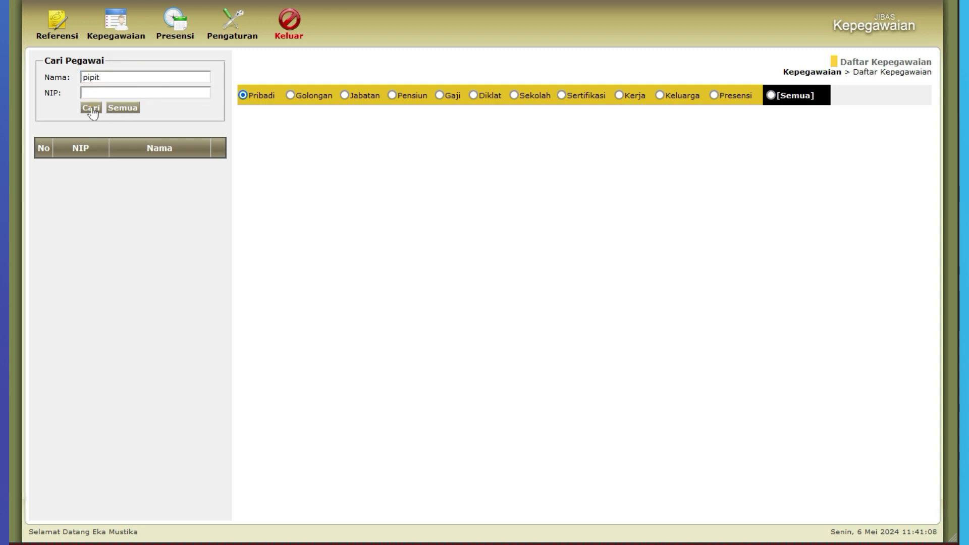
click(216, 167)
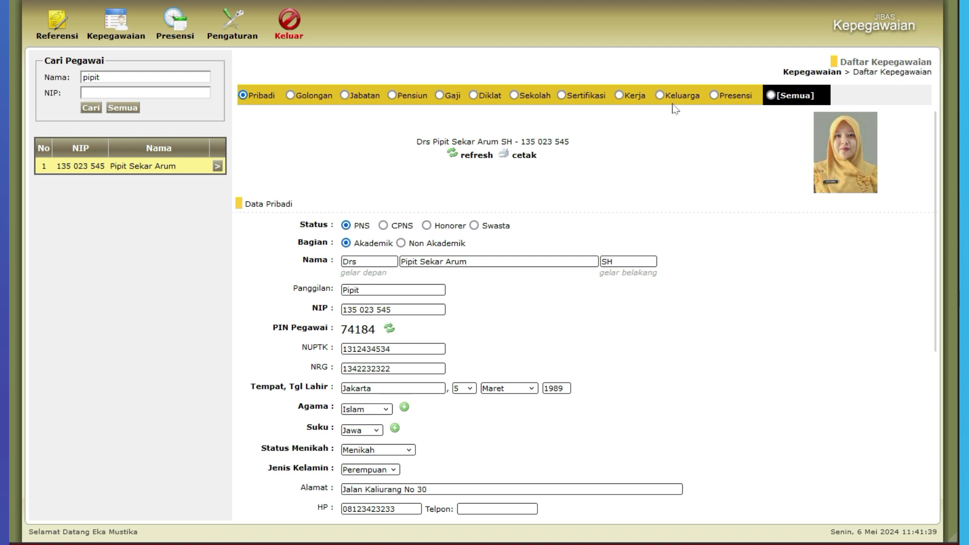
click(659, 96)
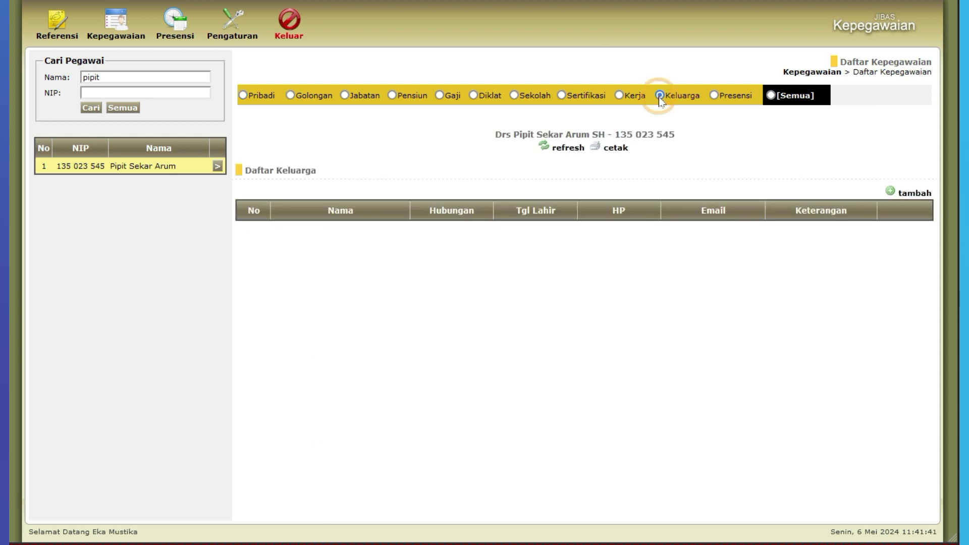
click(912, 200)
drag(337, 83, 534, 169)
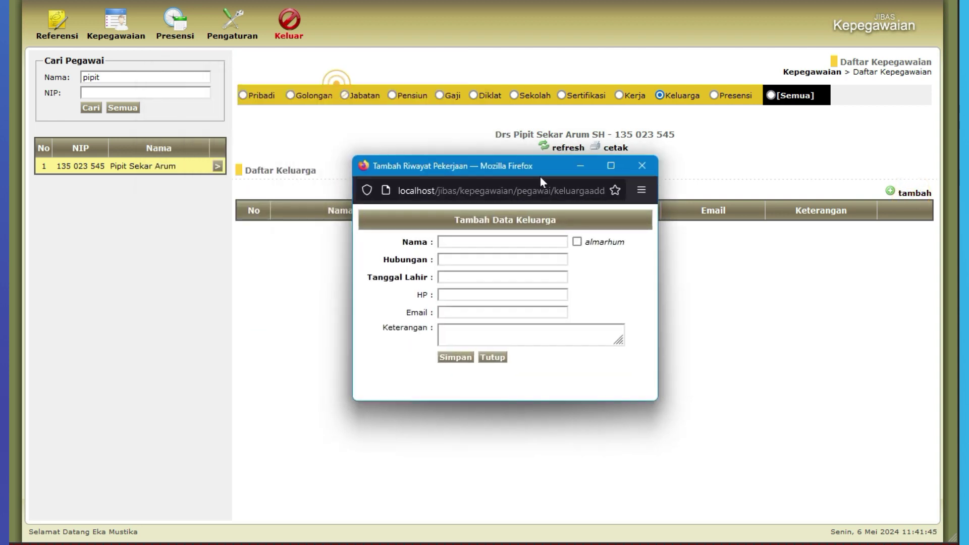
click(525, 241)
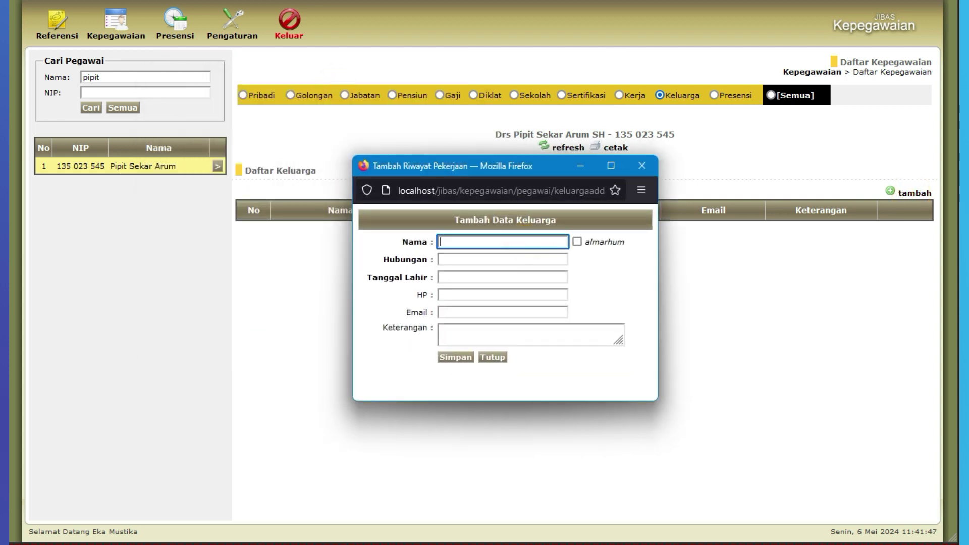
key(Tab)
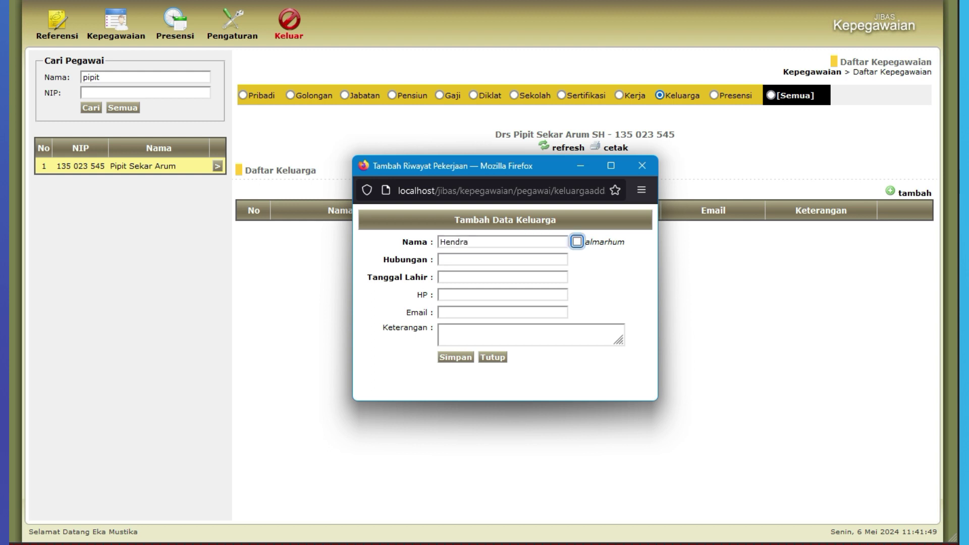
key(Tab)
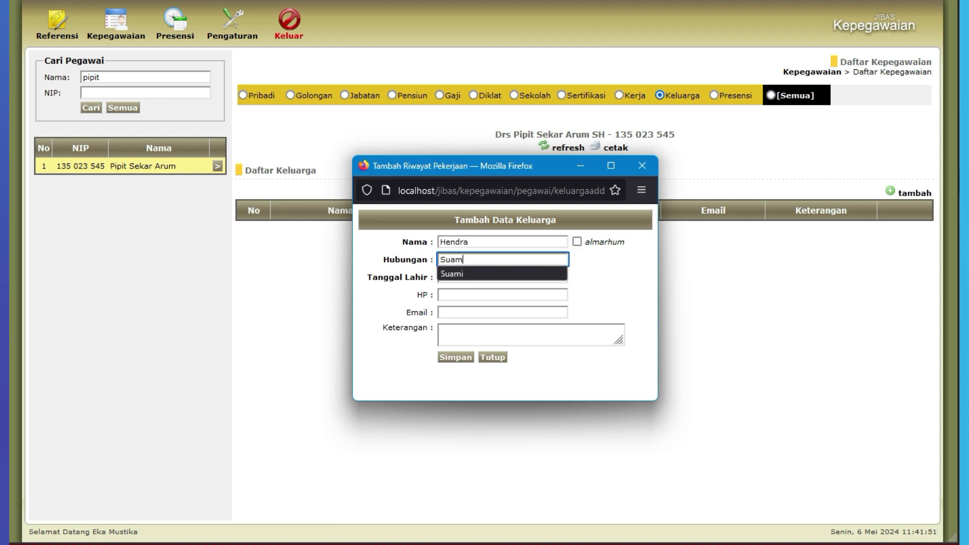
key(Tab)
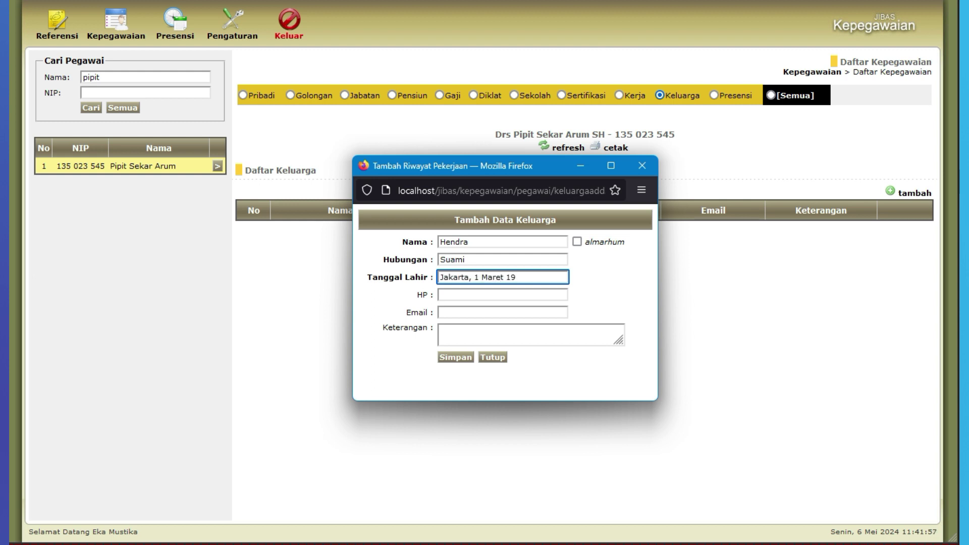
click(455, 357)
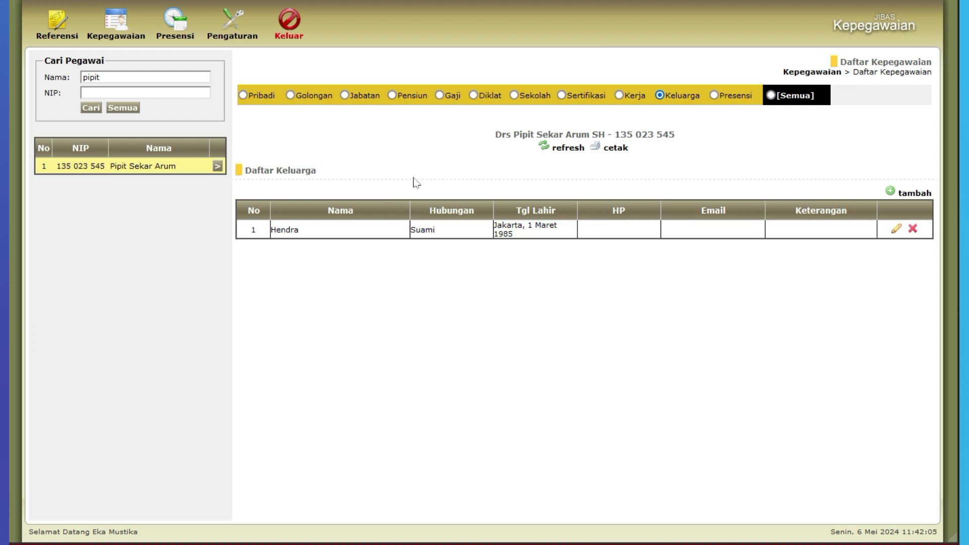
click(358, 231)
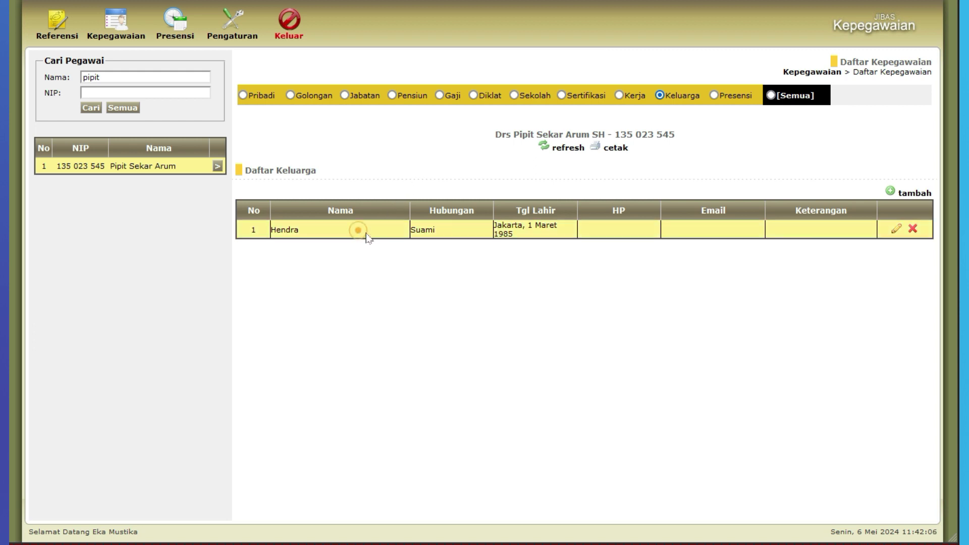
click(438, 234)
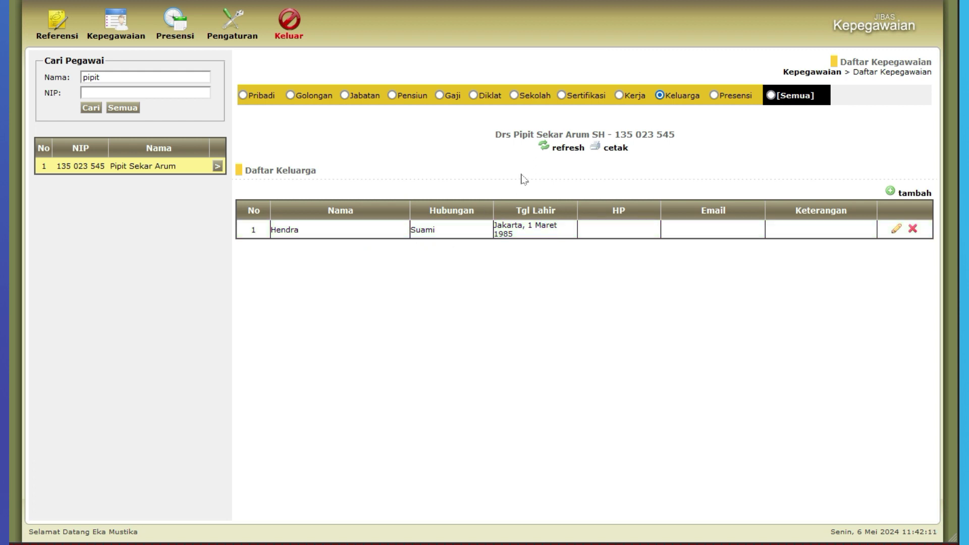
- Save a Sekolah entry with level S1, school Universitas Padjadjaran and Lulus year 2005
click(515, 95)
click(916, 192)
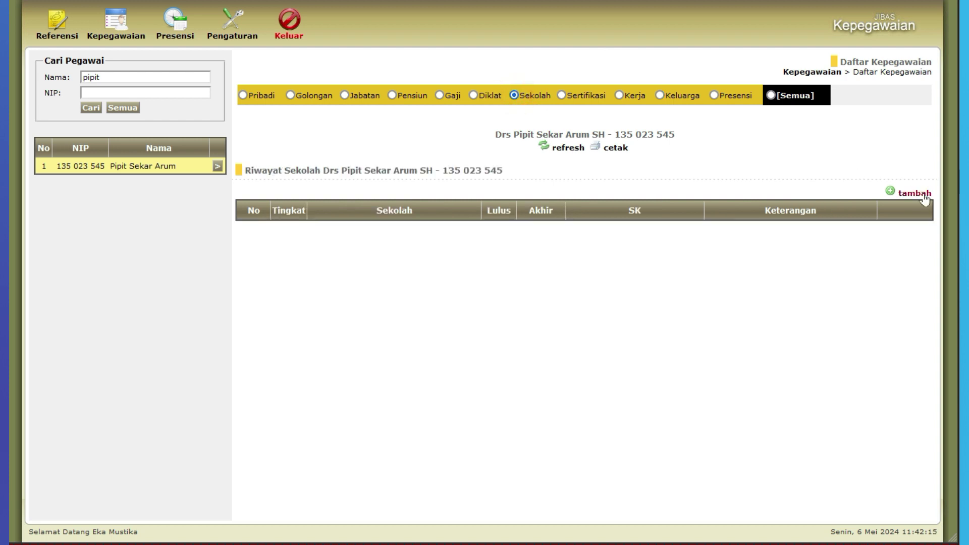
drag(327, 97, 507, 155)
click(432, 227)
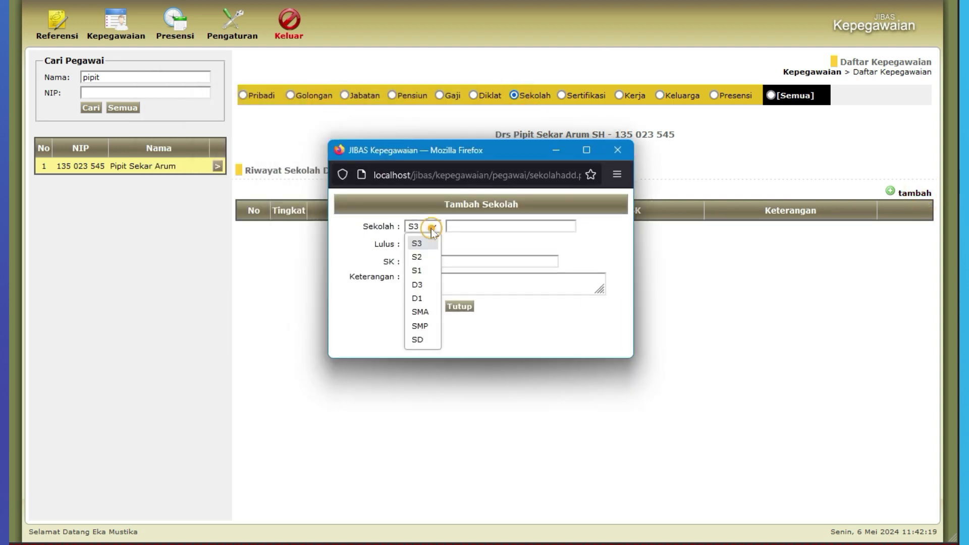
click(427, 270)
click(483, 226)
text(U)
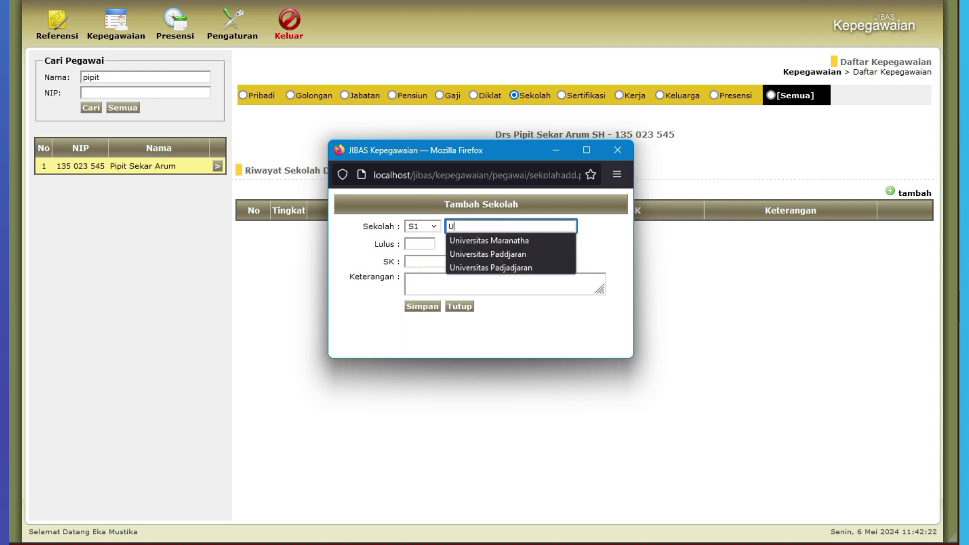
text(niversitas Pad)
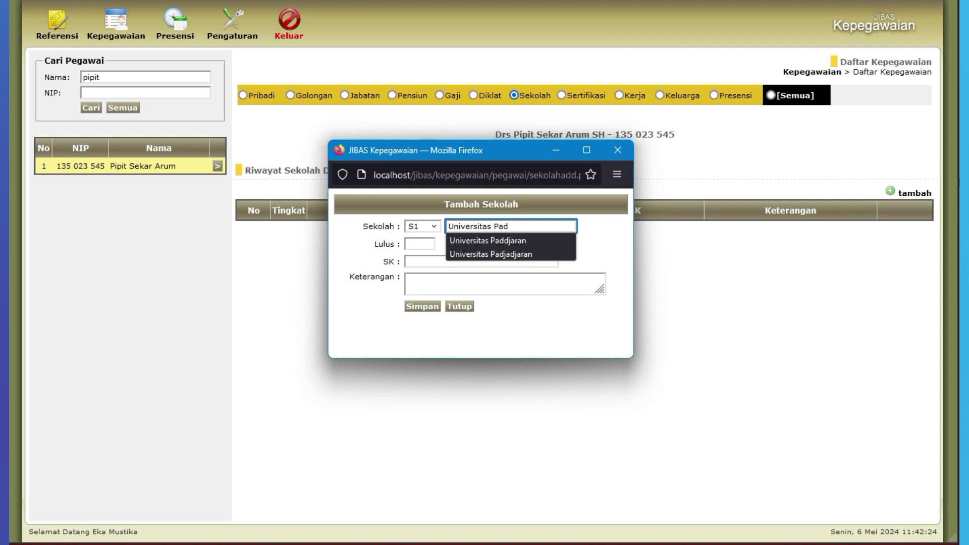
click(506, 254)
click(428, 243)
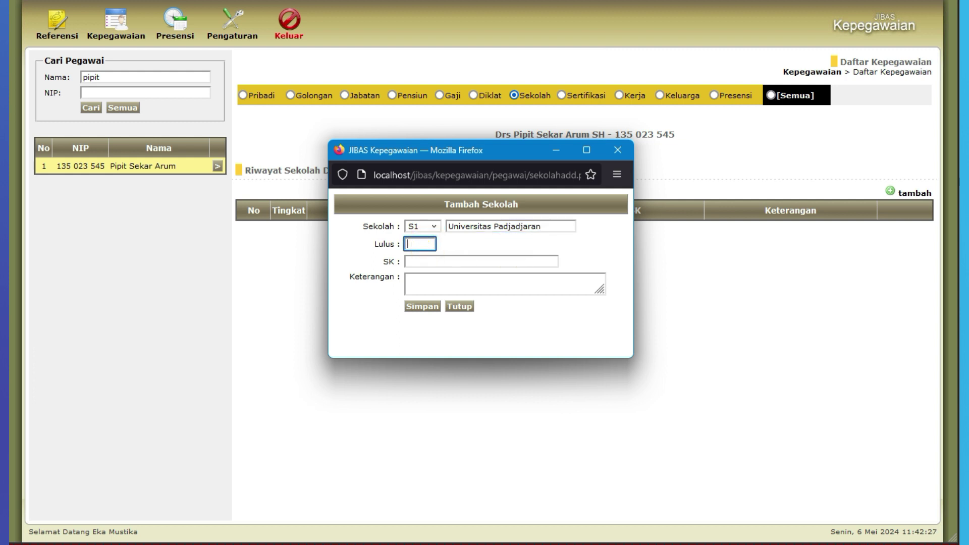
text(2005)
click(430, 306)
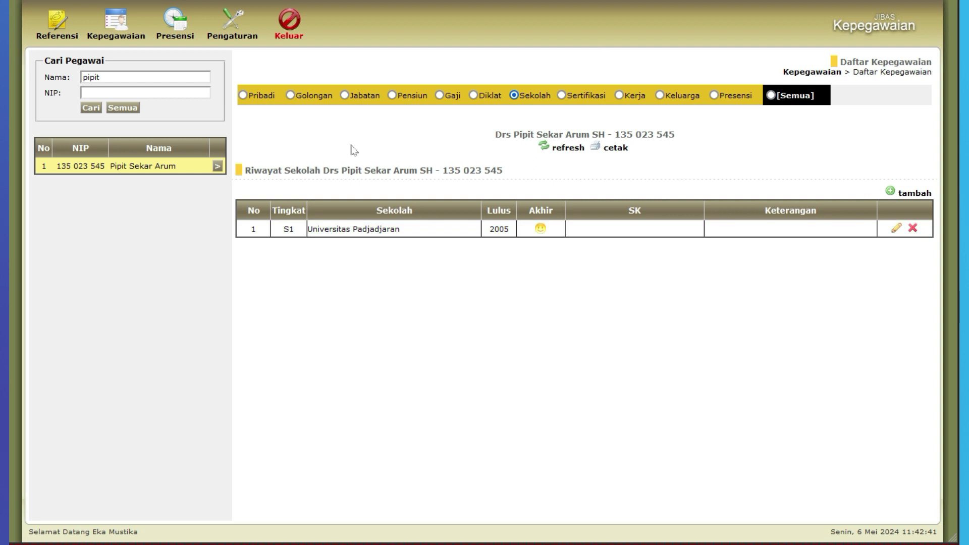
- Add a Golongan entry choosing rank IIIA with TMT year 2006
click(290, 96)
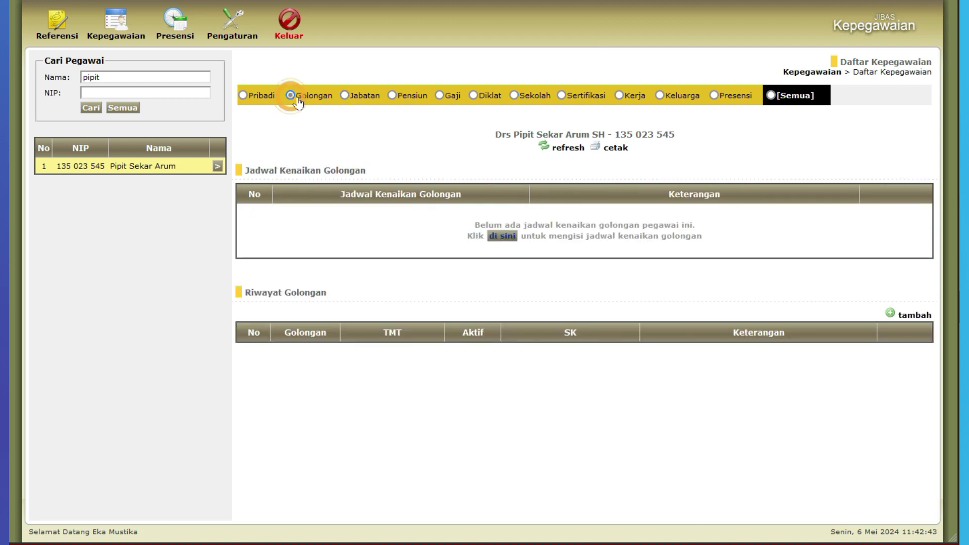
click(913, 315)
drag(356, 98, 471, 137)
click(392, 210)
scroll(368, 316, down, 2)
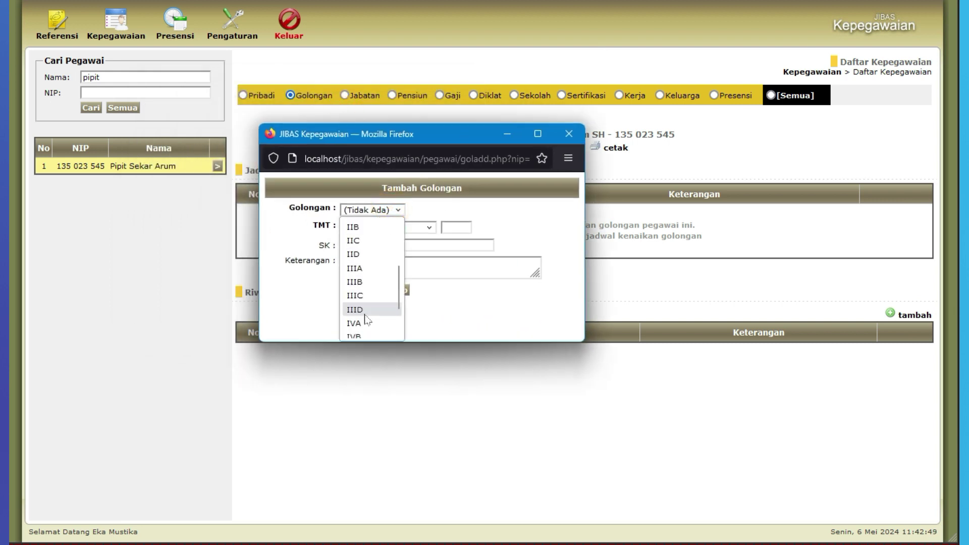
click(357, 269)
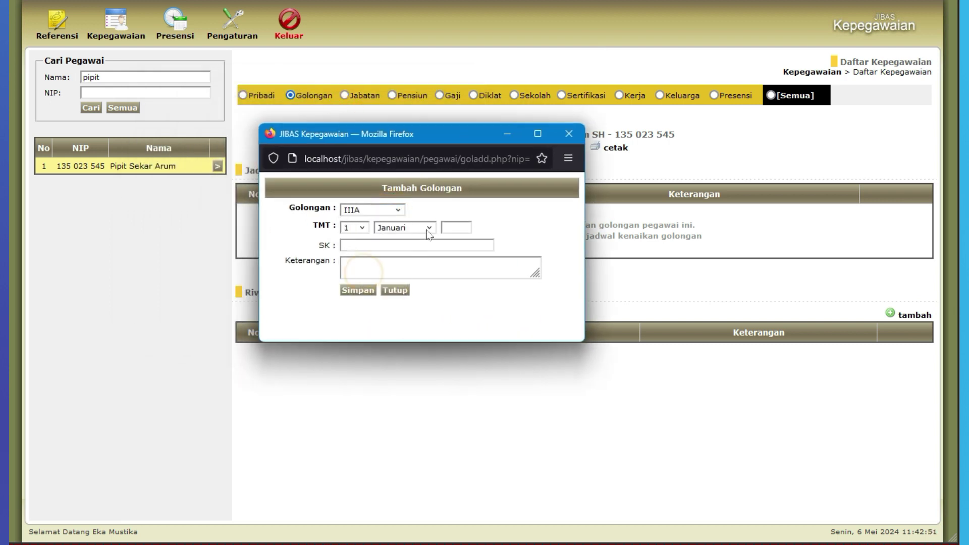
click(456, 228)
text(2006)
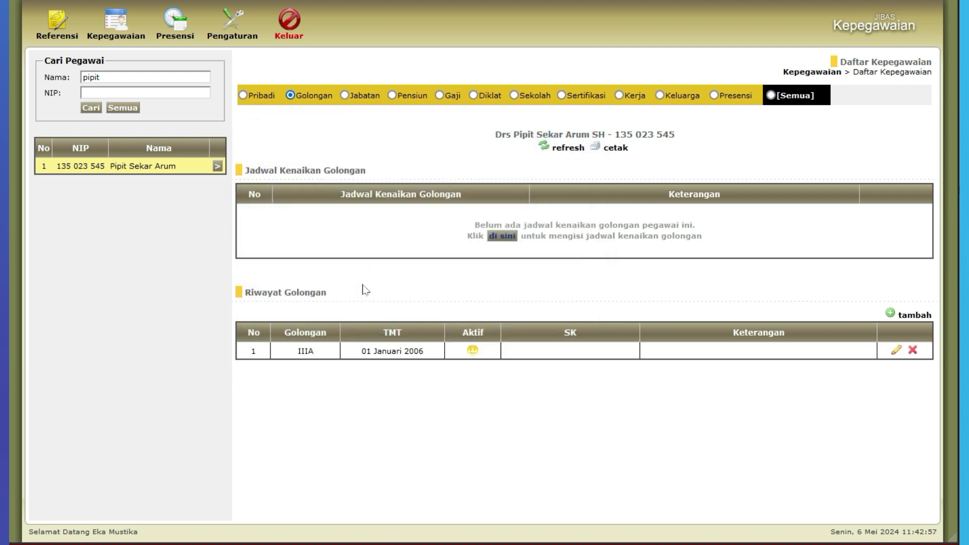
- Save a Jabatan entry: (F) KOORDINATOR, KO.SDM from the organisation tree, TMT year 2007
click(344, 95)
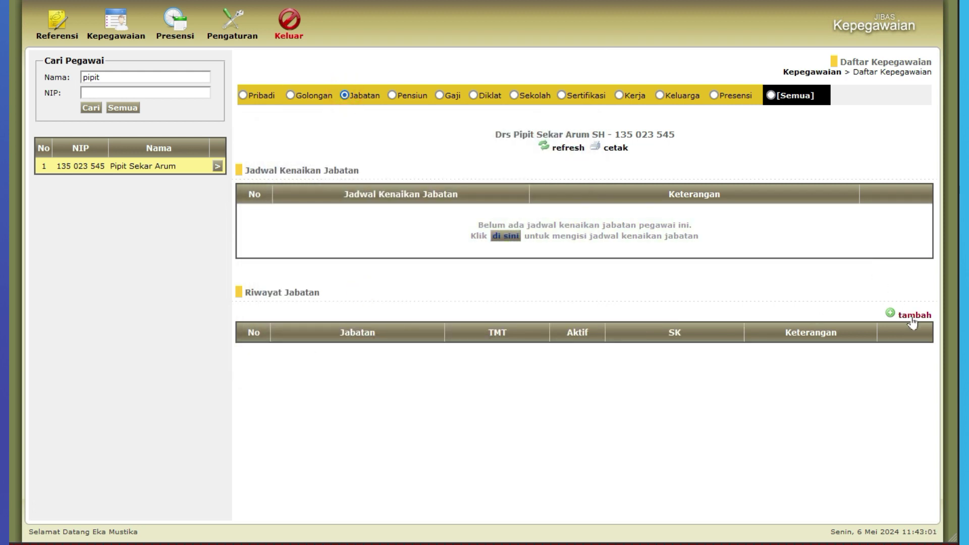
click(911, 314)
drag(363, 101, 504, 152)
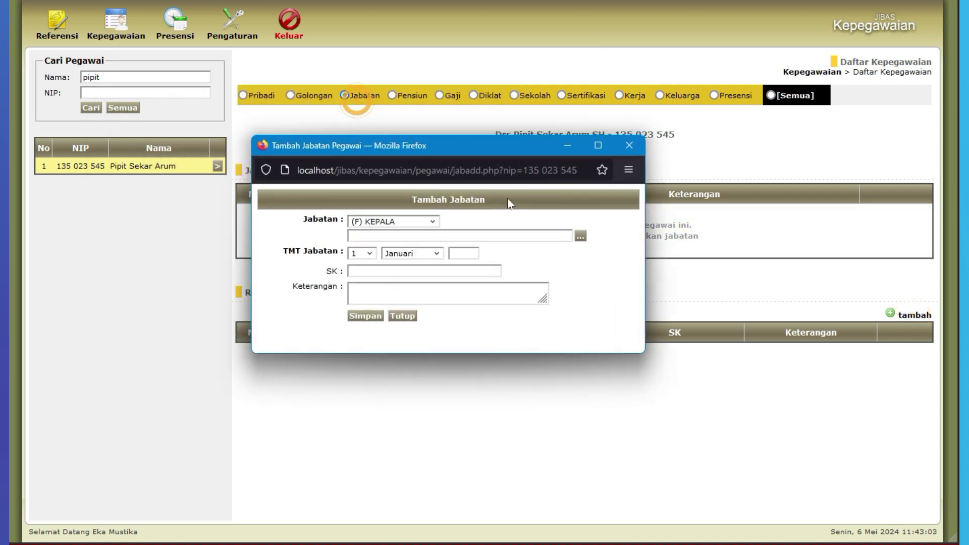
click(428, 222)
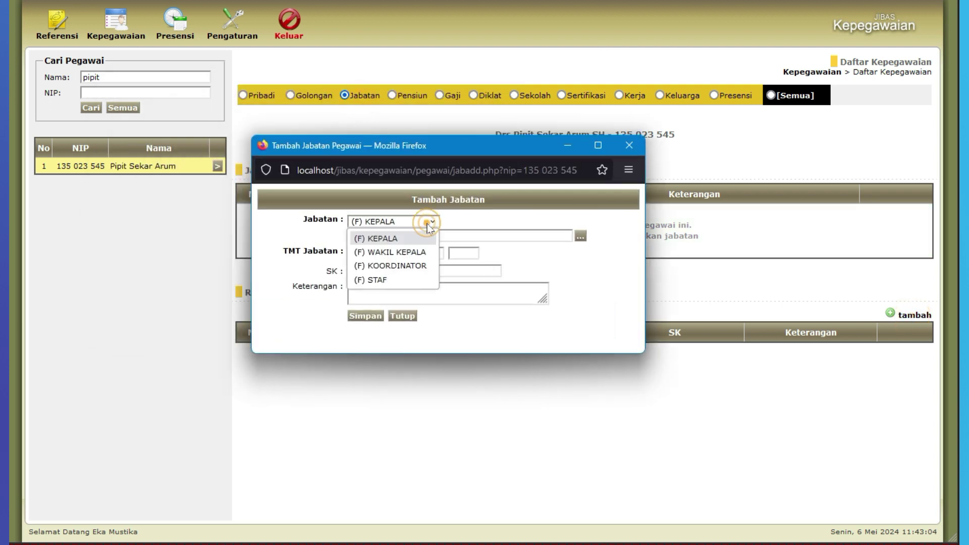
click(416, 265)
click(580, 237)
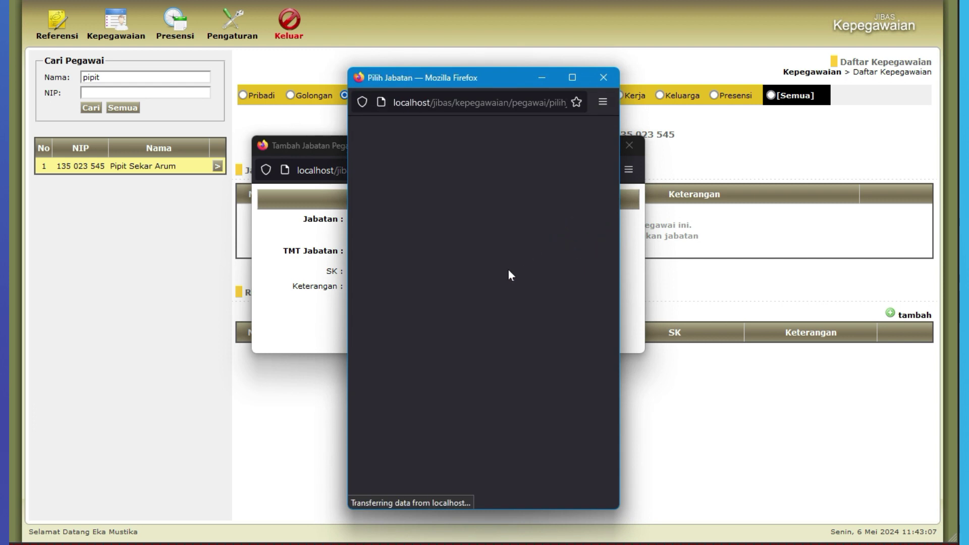
click(459, 356)
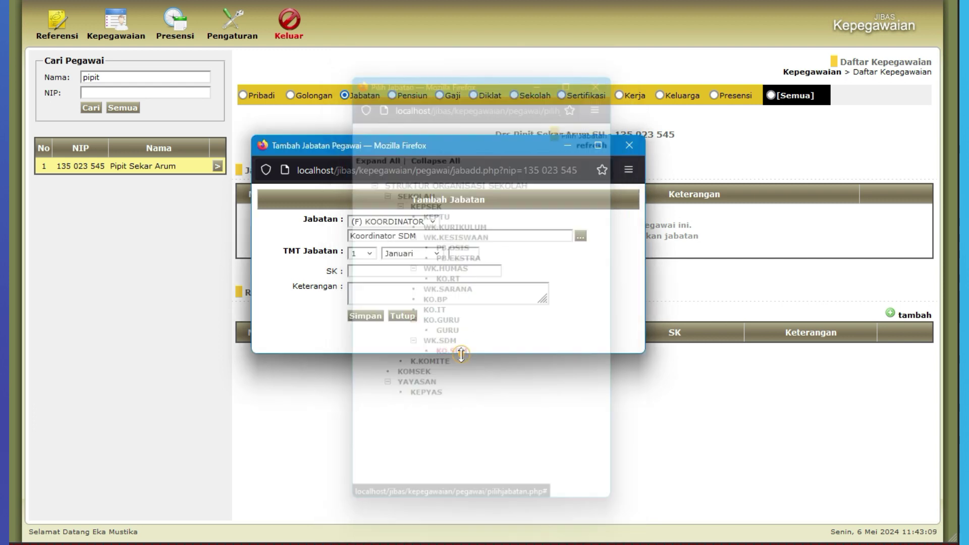
click(461, 254)
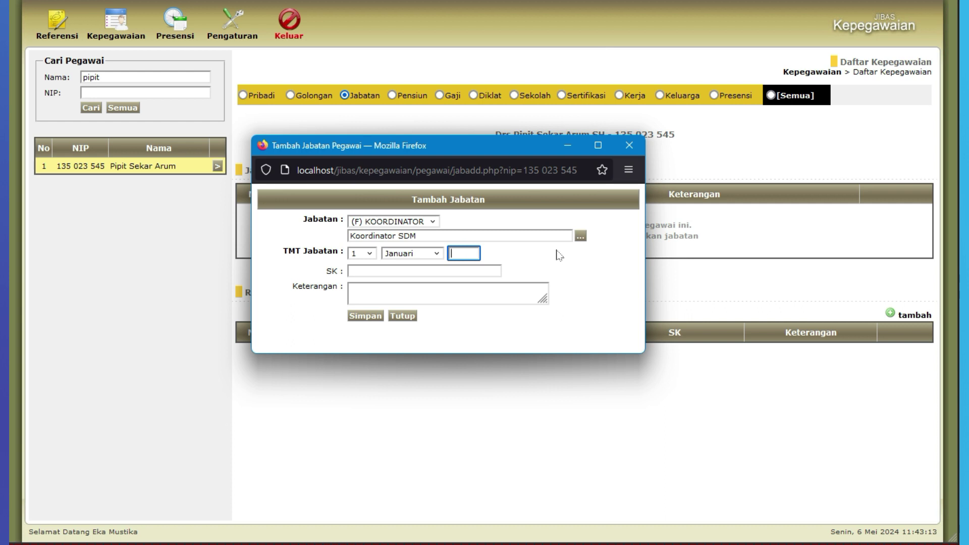
text(2007)
click(379, 315)
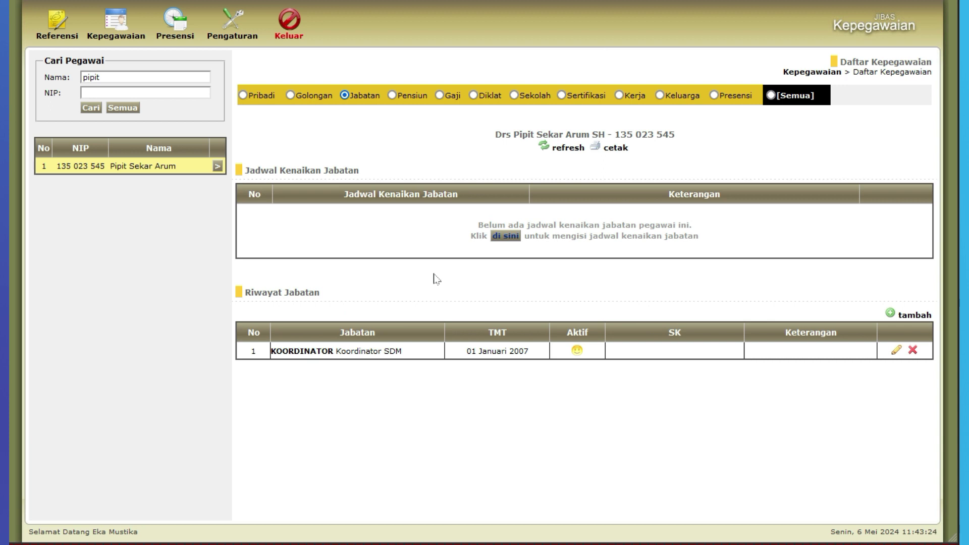
- Browse the Pensiun, Gaji, Diklat, Sekolah, Sertifikasi and Kerja histories, then show [Semua]
click(409, 95)
click(452, 95)
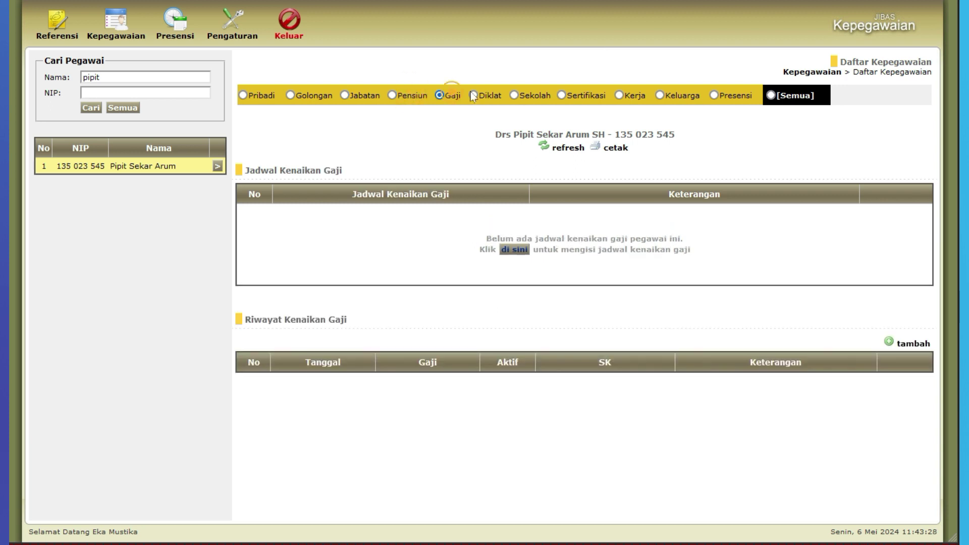
click(487, 95)
click(533, 95)
click(585, 95)
click(630, 96)
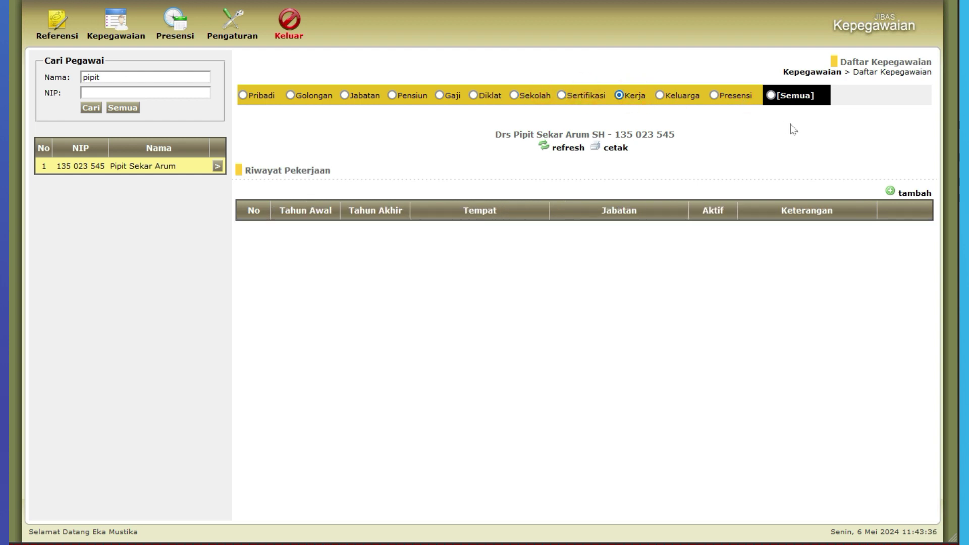
click(795, 95)
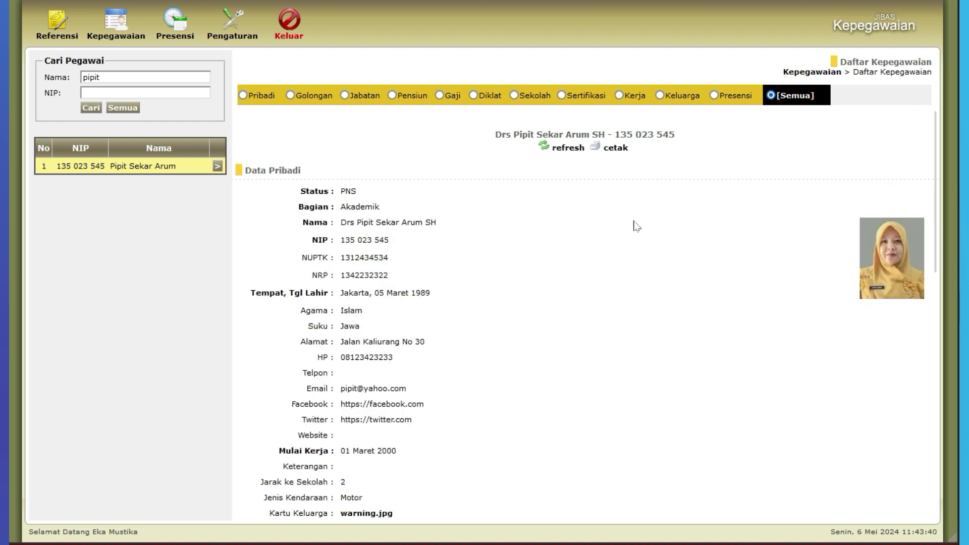
- Scroll through the employee's complete [Semua] record to review every history section
scroll(634, 222, down, 7)
scroll(635, 200, down, 1)
scroll(626, 184, down, 2)
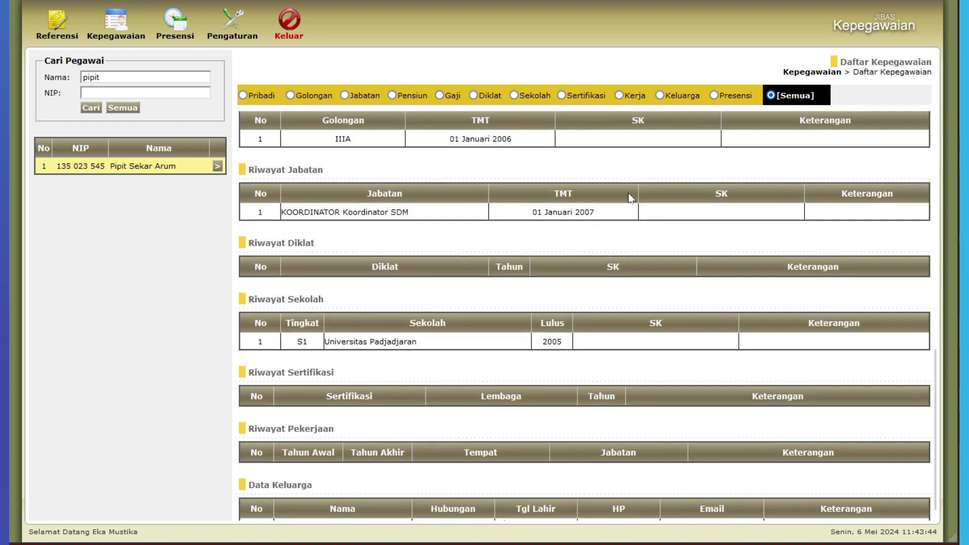
scroll(622, 195, up, 2)
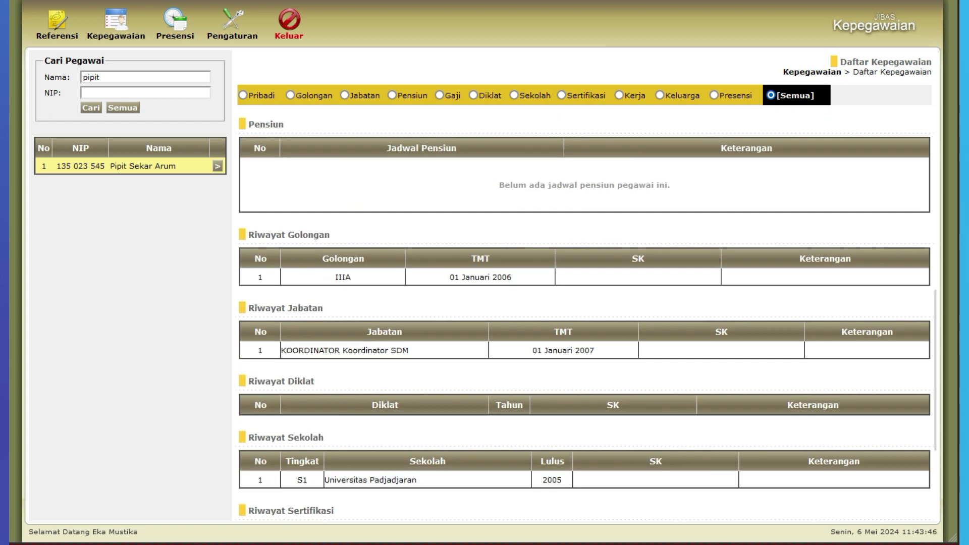
scroll(374, 335, down, 1)
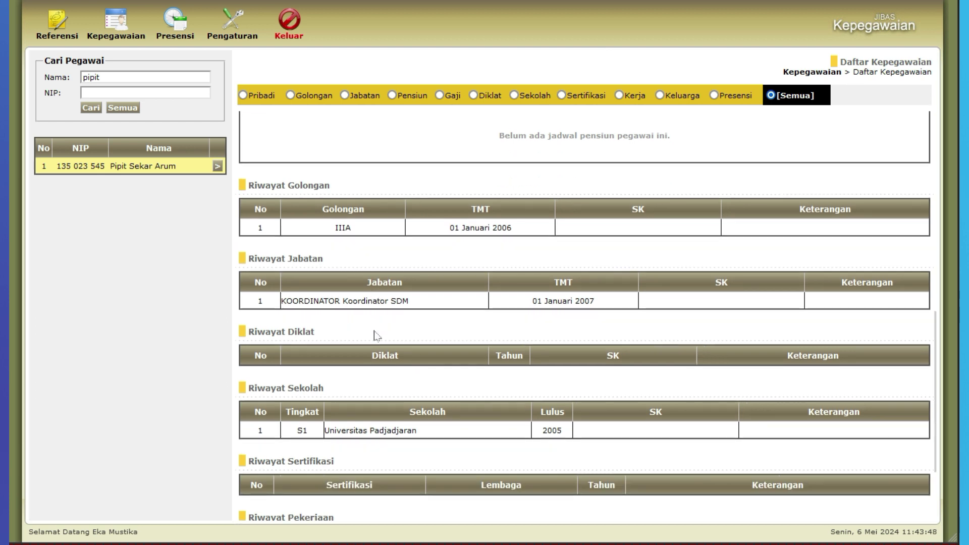
scroll(390, 385, down, 2)
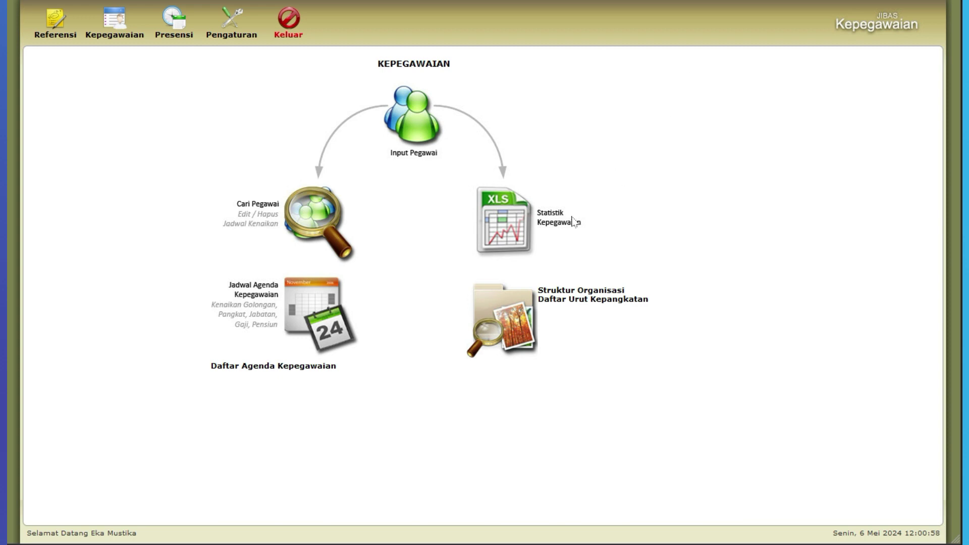
- Open Statistik Kepegawaian grouped by Satuan Kerja
click(511, 224)
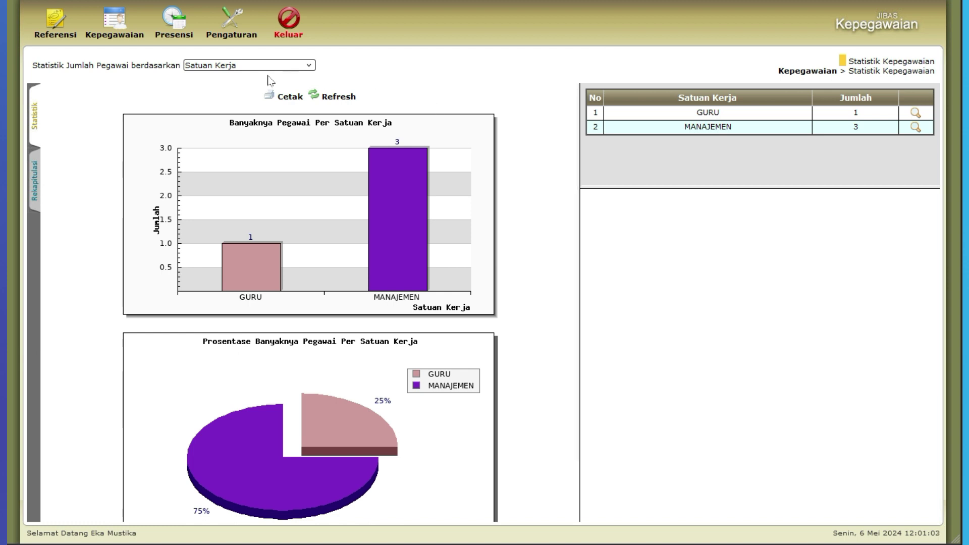
click(237, 67)
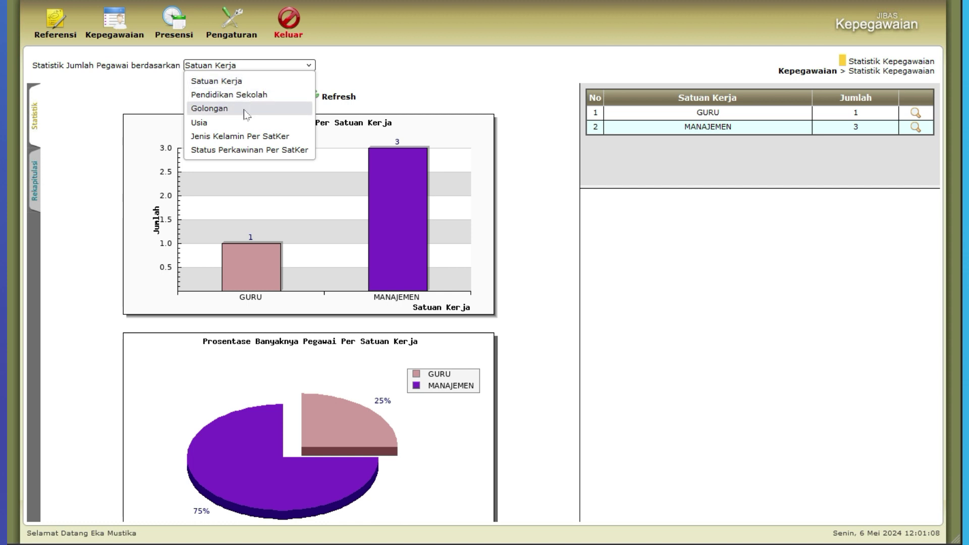
click(281, 82)
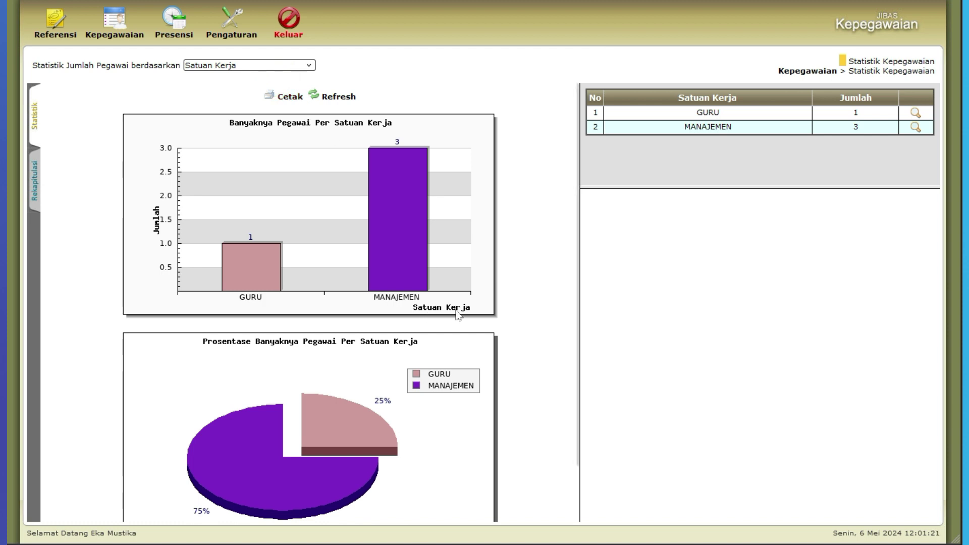
- List the GURU and MANAJEMEN employees and open the new employee's Data Pribadi sheet
click(915, 114)
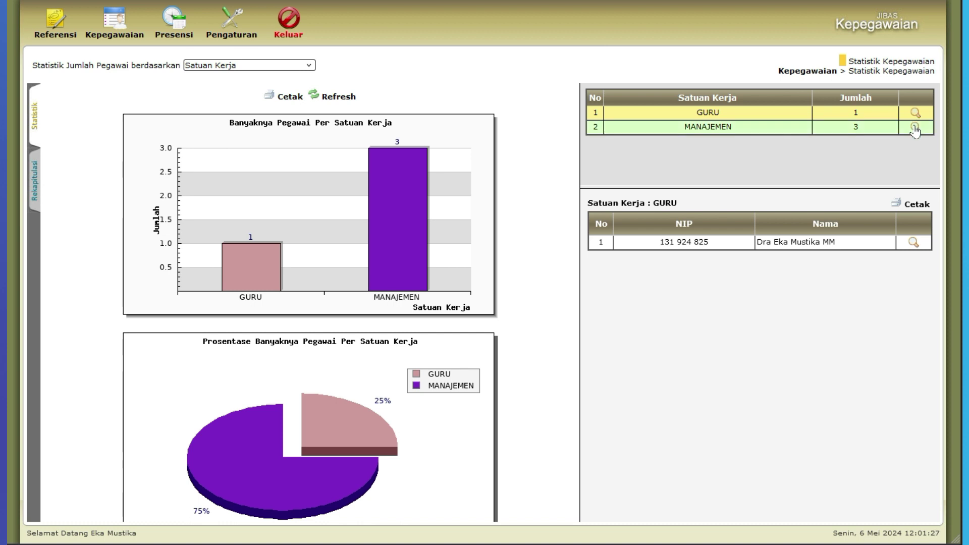
click(915, 128)
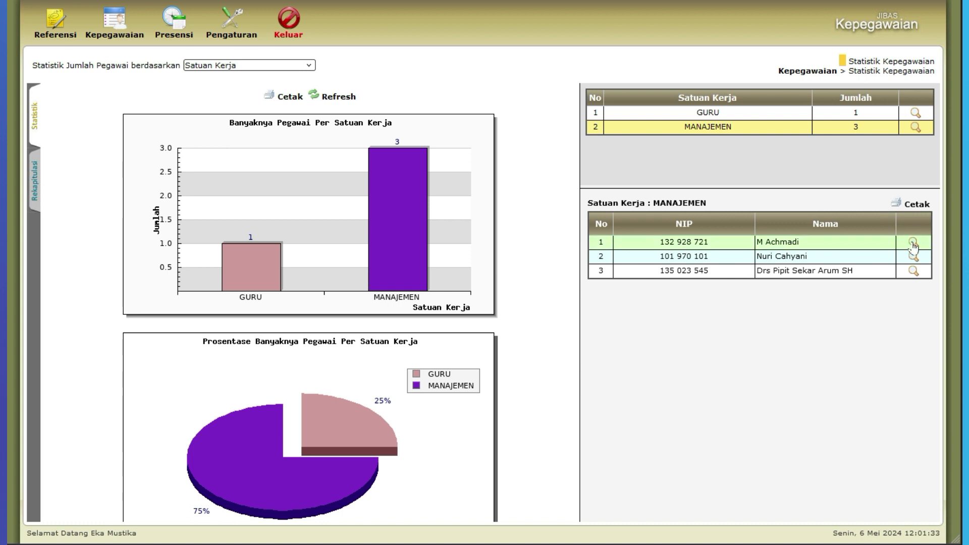
click(914, 271)
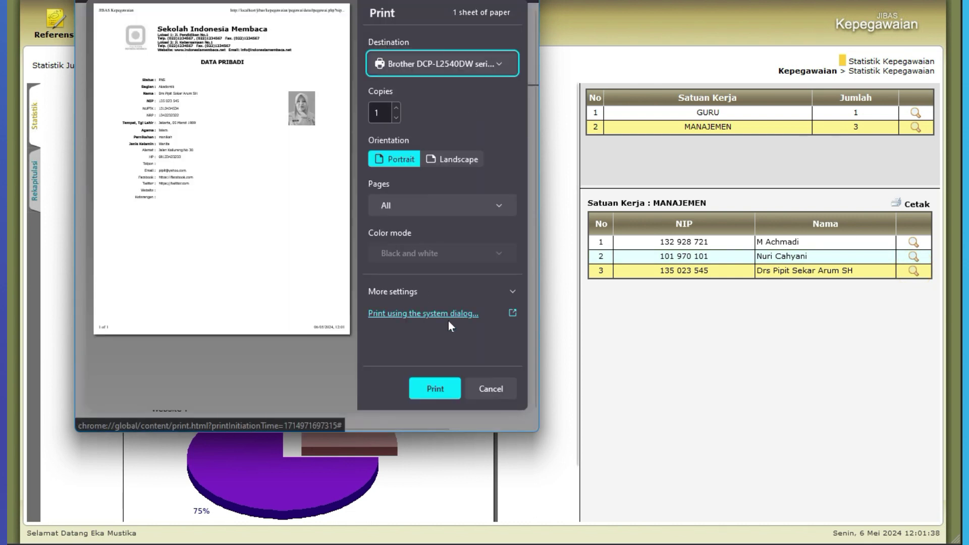
- Dismiss the Data Pribadi print preview and popup, then regroup the statistics by Usia
click(493, 385)
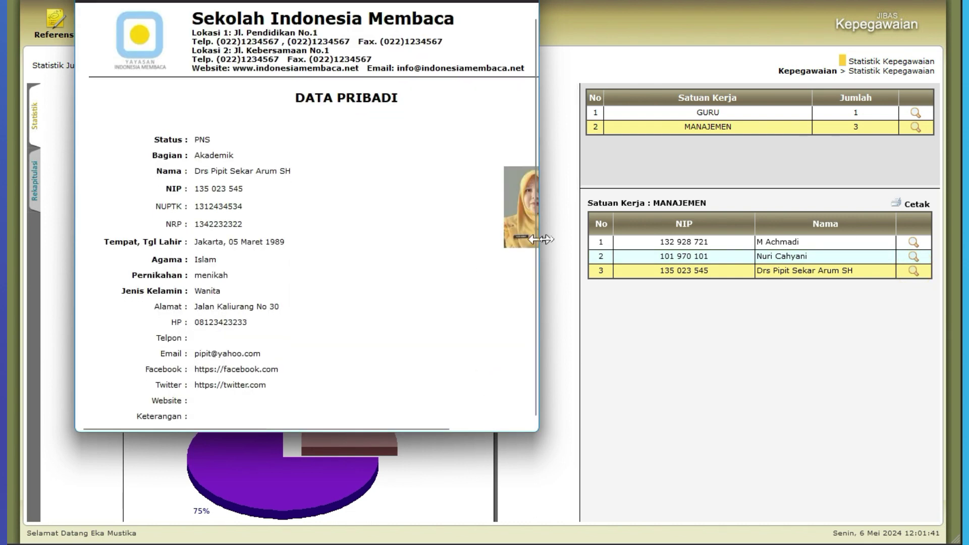
drag(541, 239, 631, 242)
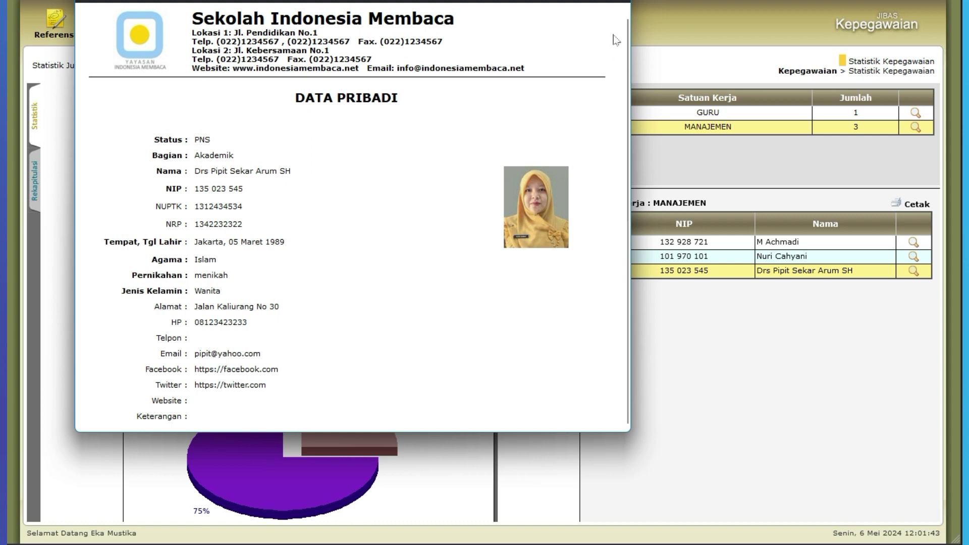
click(616, 4)
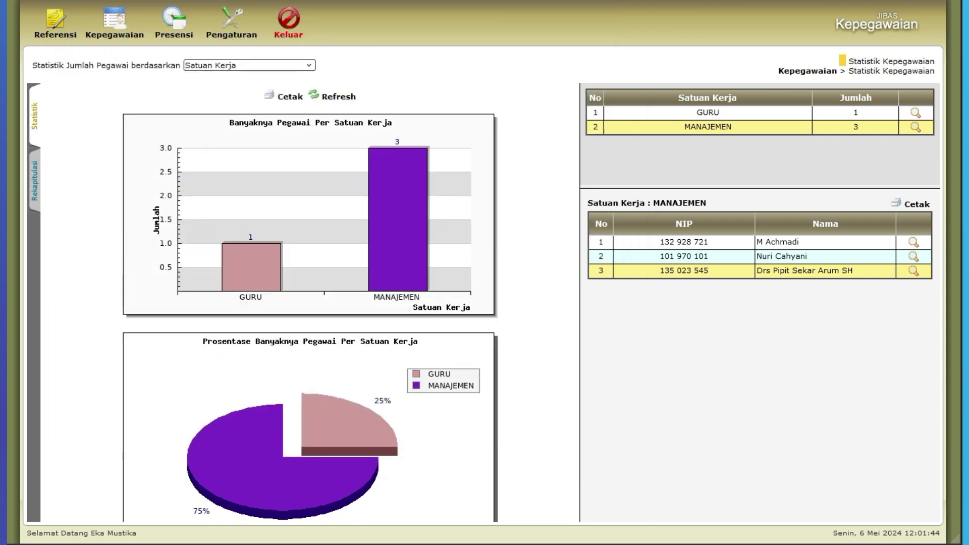
click(285, 66)
click(239, 123)
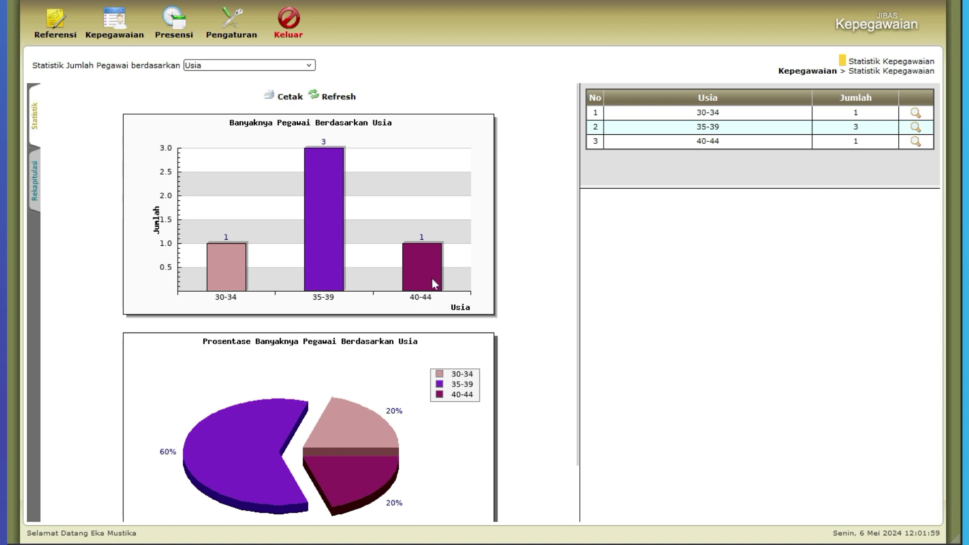
- List the employees aged 30-34, 35-39 and 40-44, then go back to the Kepegawaian menu
click(914, 115)
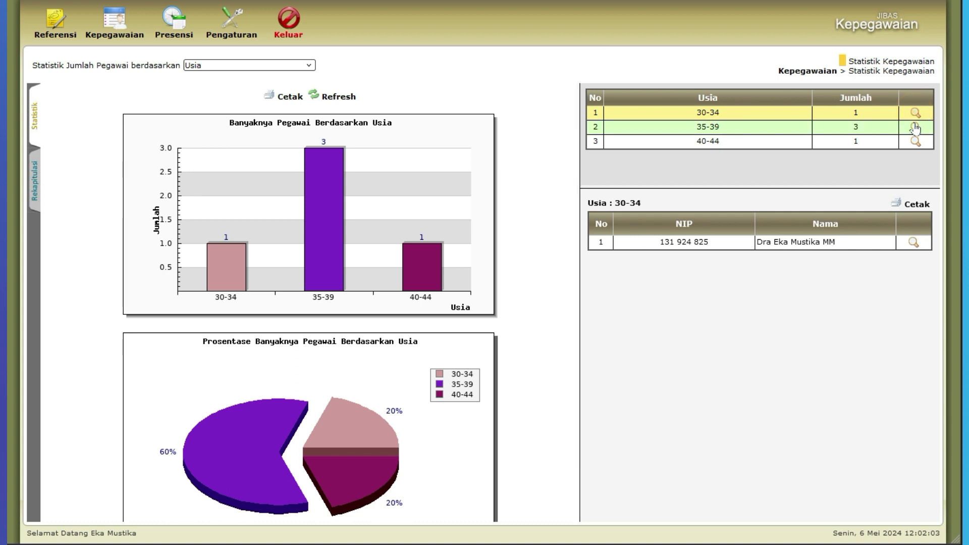
click(915, 127)
click(914, 141)
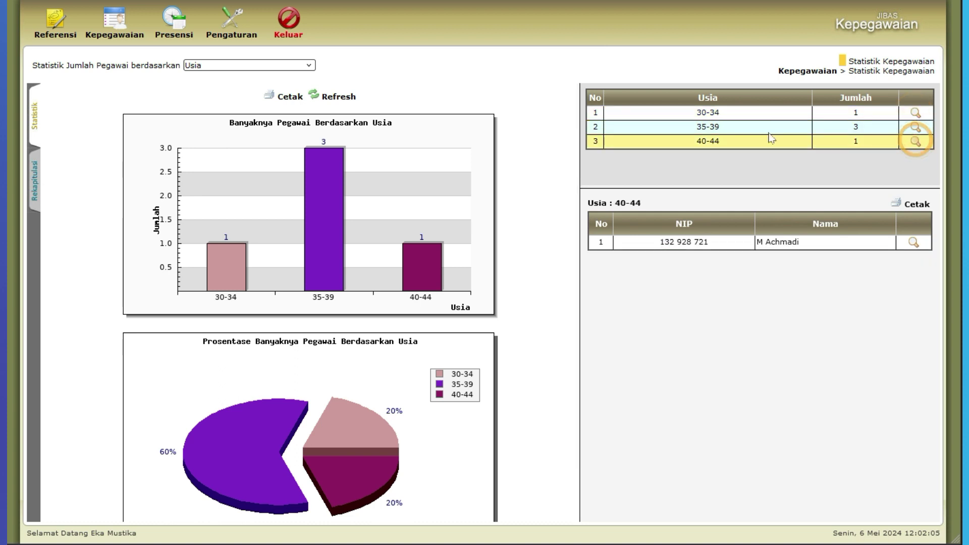
click(121, 30)
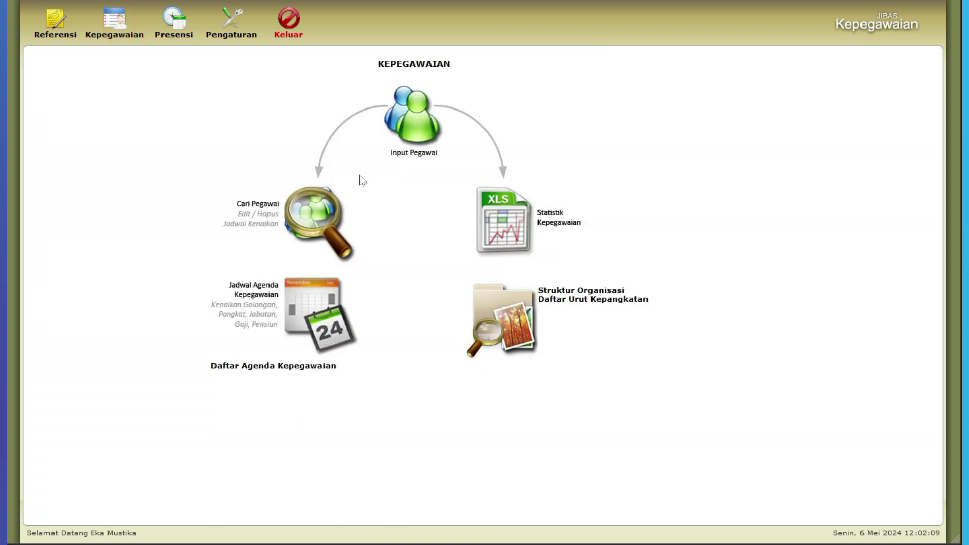
click(599, 292)
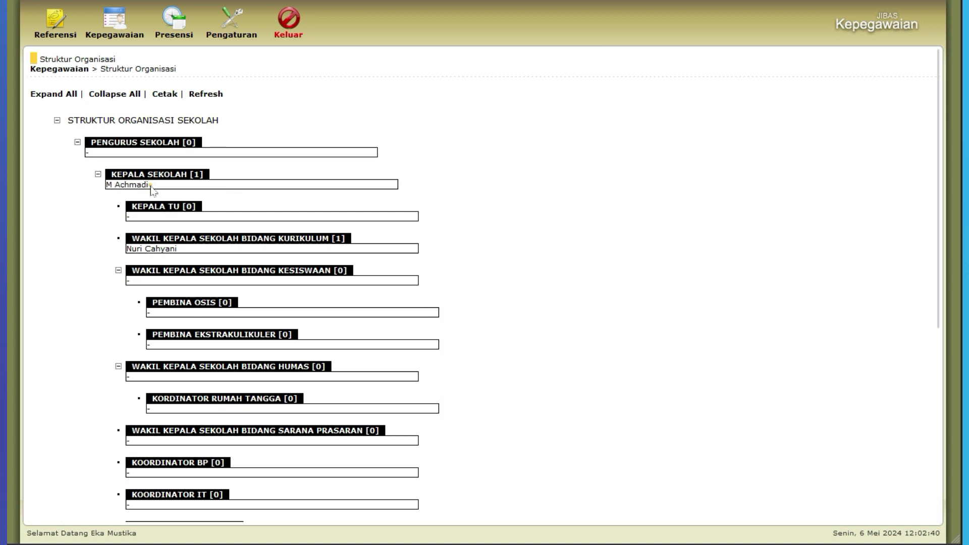
click(202, 250)
scroll(307, 251, down, 5)
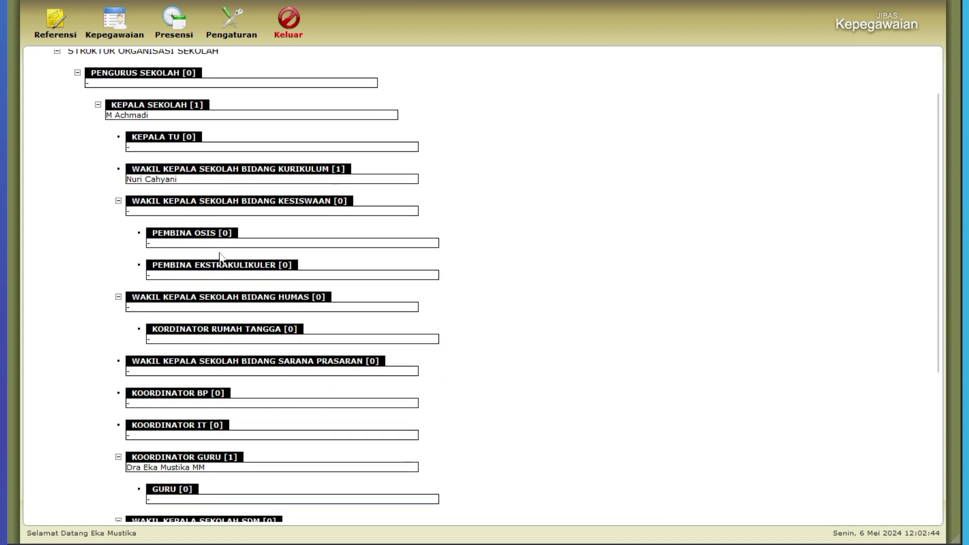
scroll(306, 251, down, 2)
scroll(311, 251, up, 7)
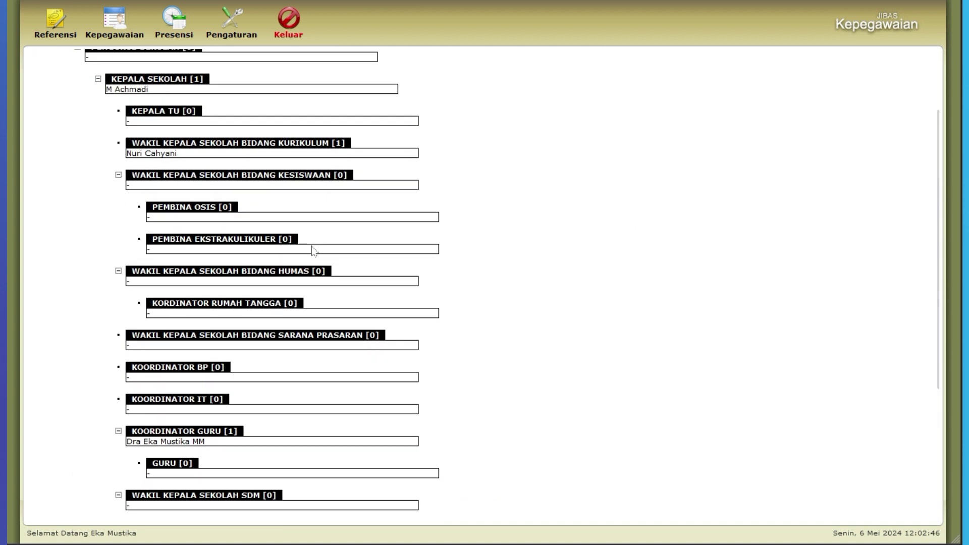
scroll(223, 183, down, 7)
scroll(287, 217, up, 7)
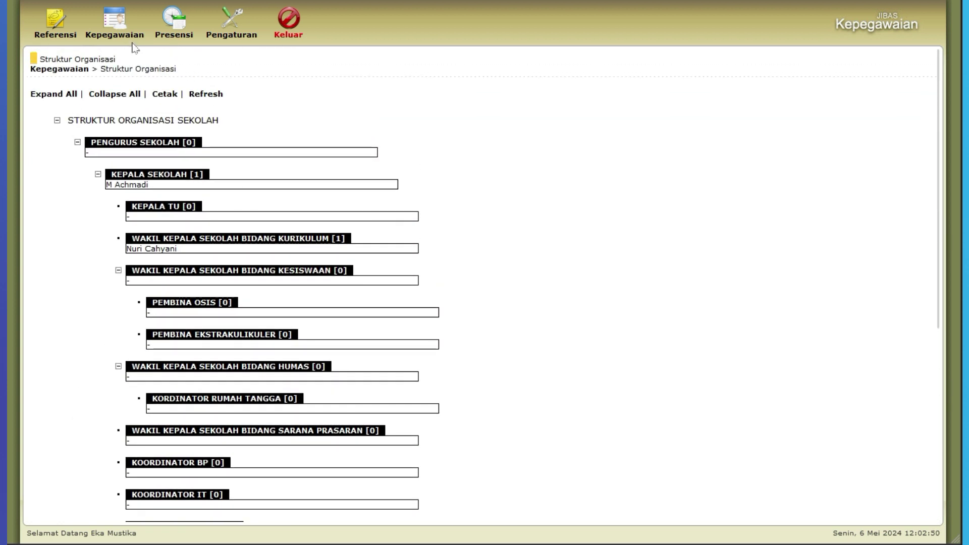
click(114, 26)
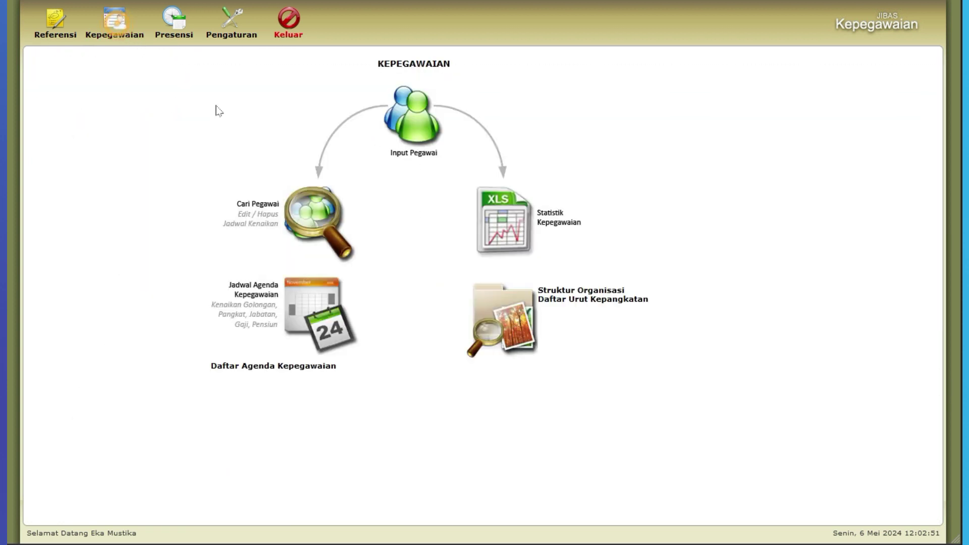
- Open Daftar Urut Kepangkatan and point out the top employee's rank IVA, training and ITB education
click(592, 301)
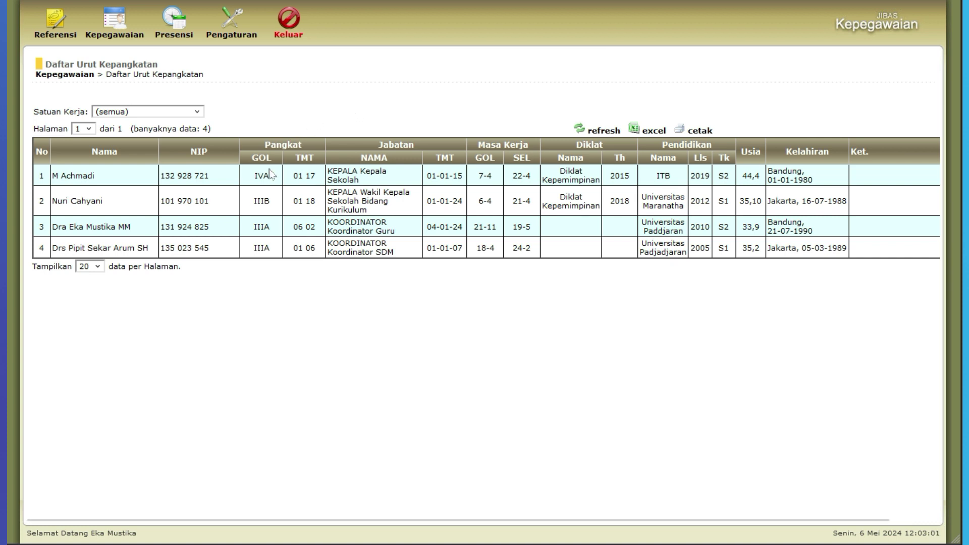
click(112, 181)
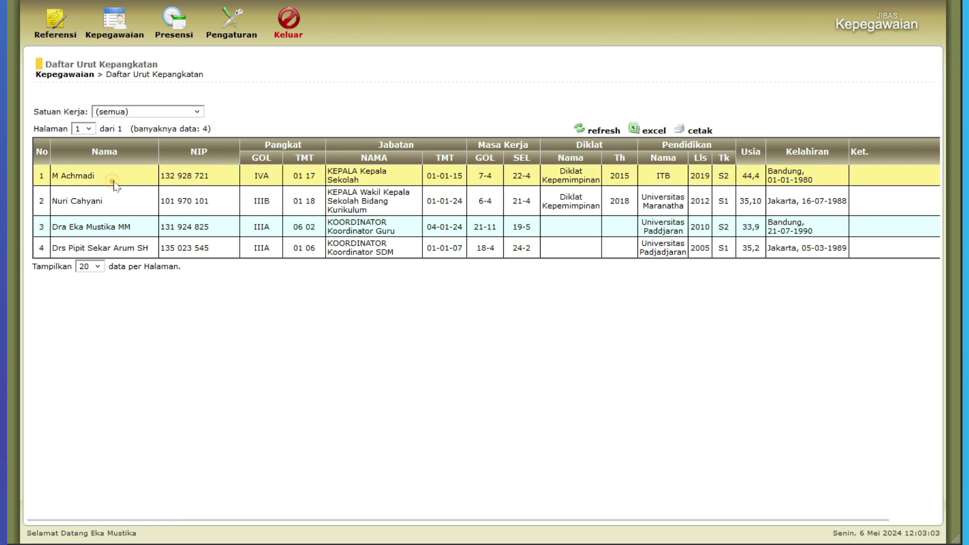
click(261, 176)
click(601, 182)
click(673, 178)
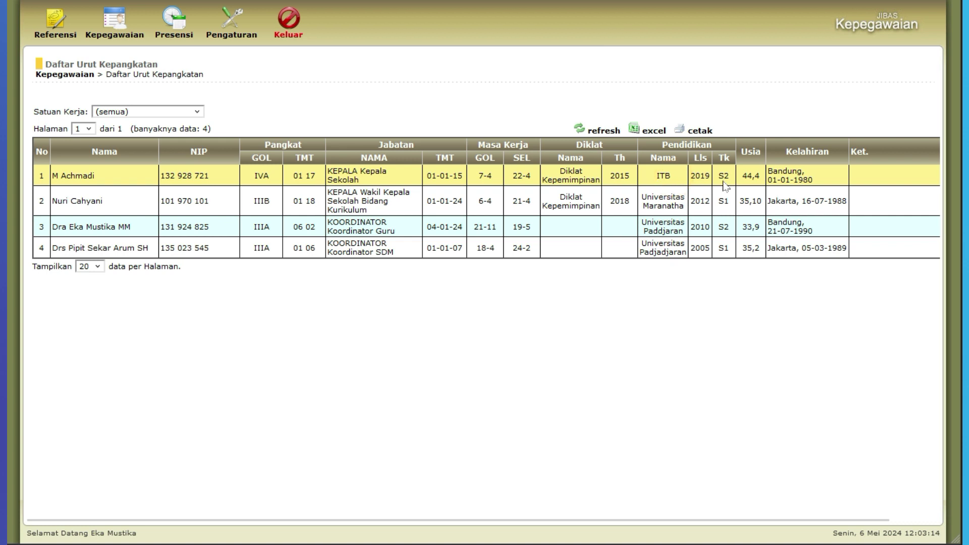